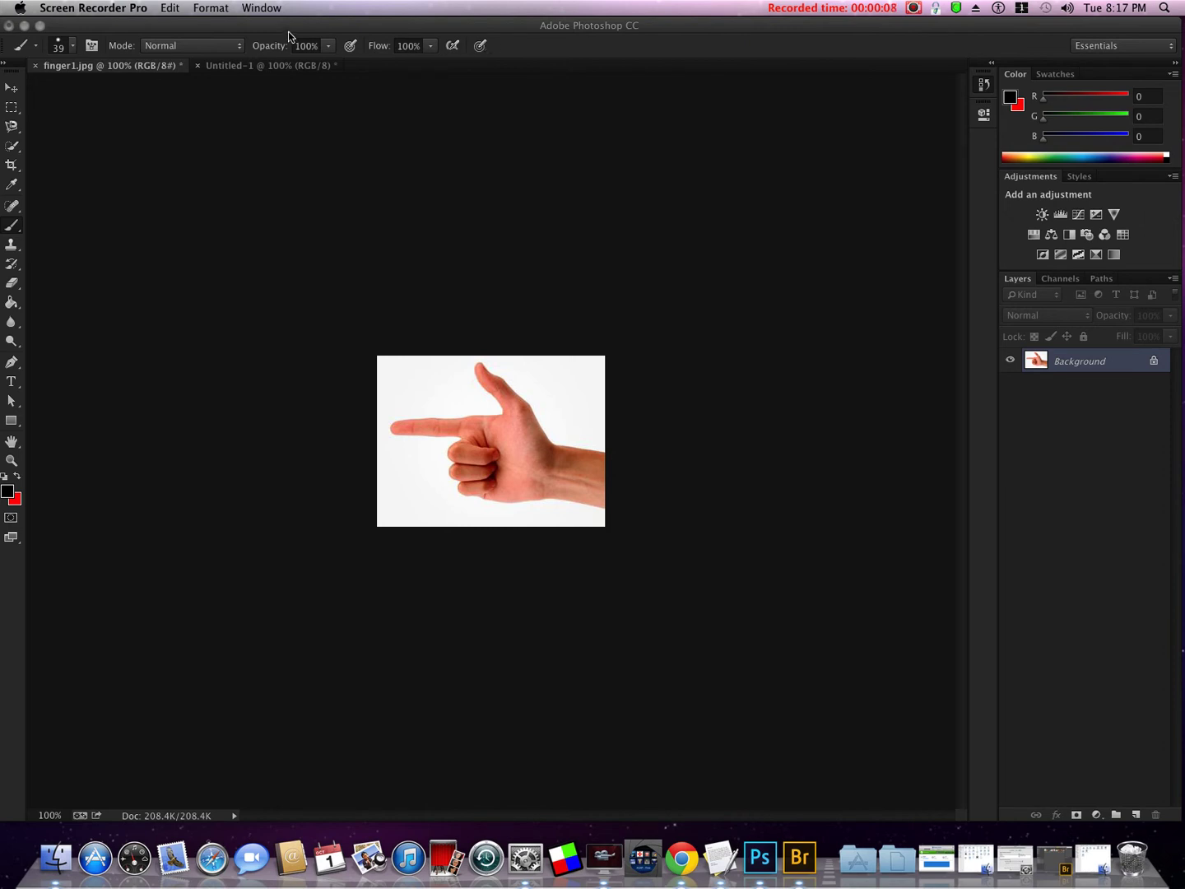
left_click(312, 181)
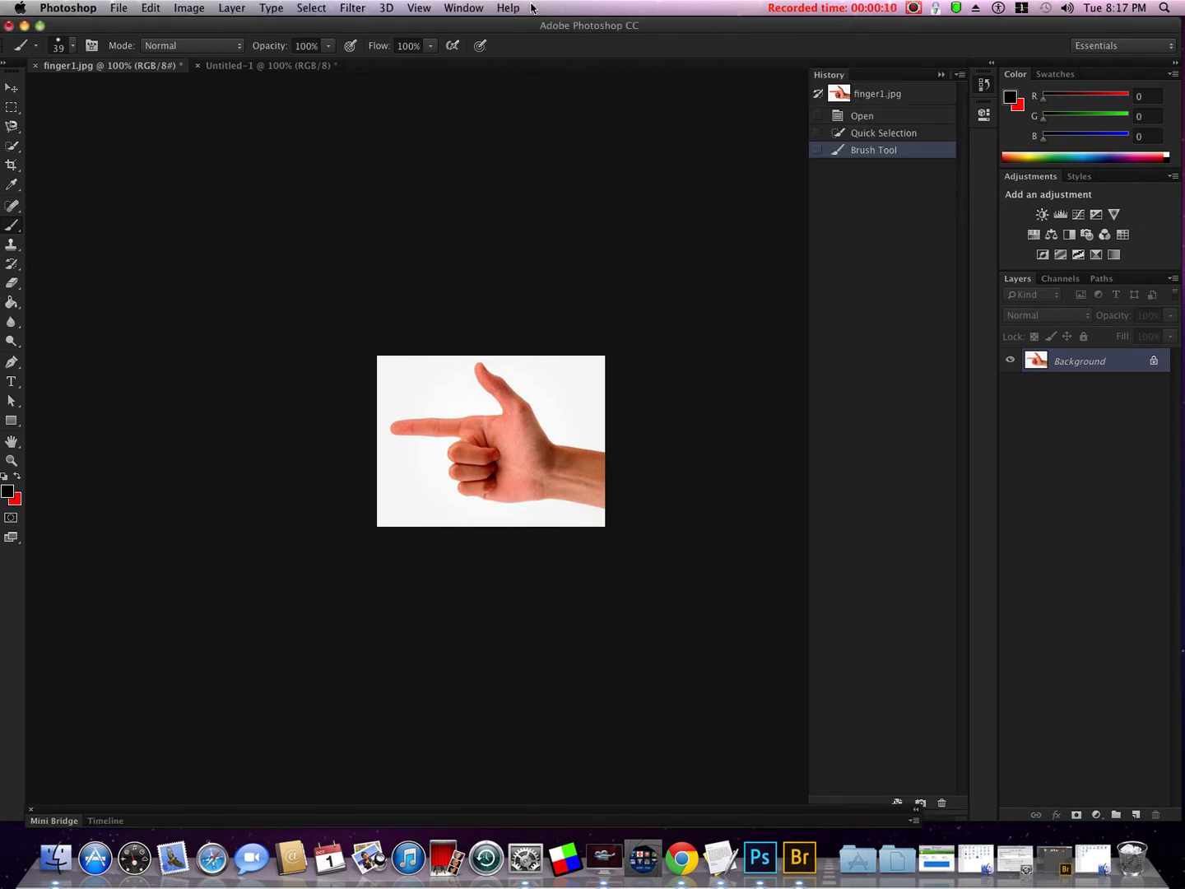
left_click(120, 8)
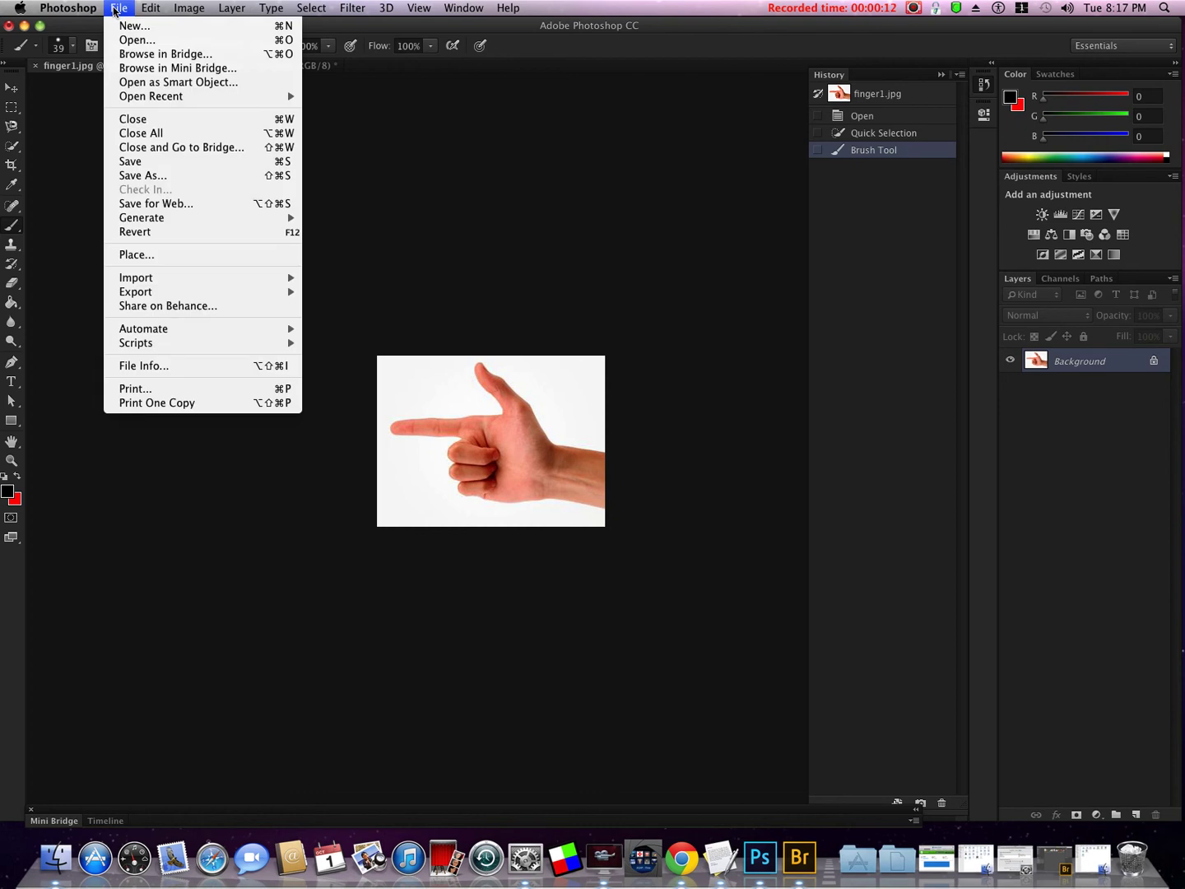
left_click(121, 8)
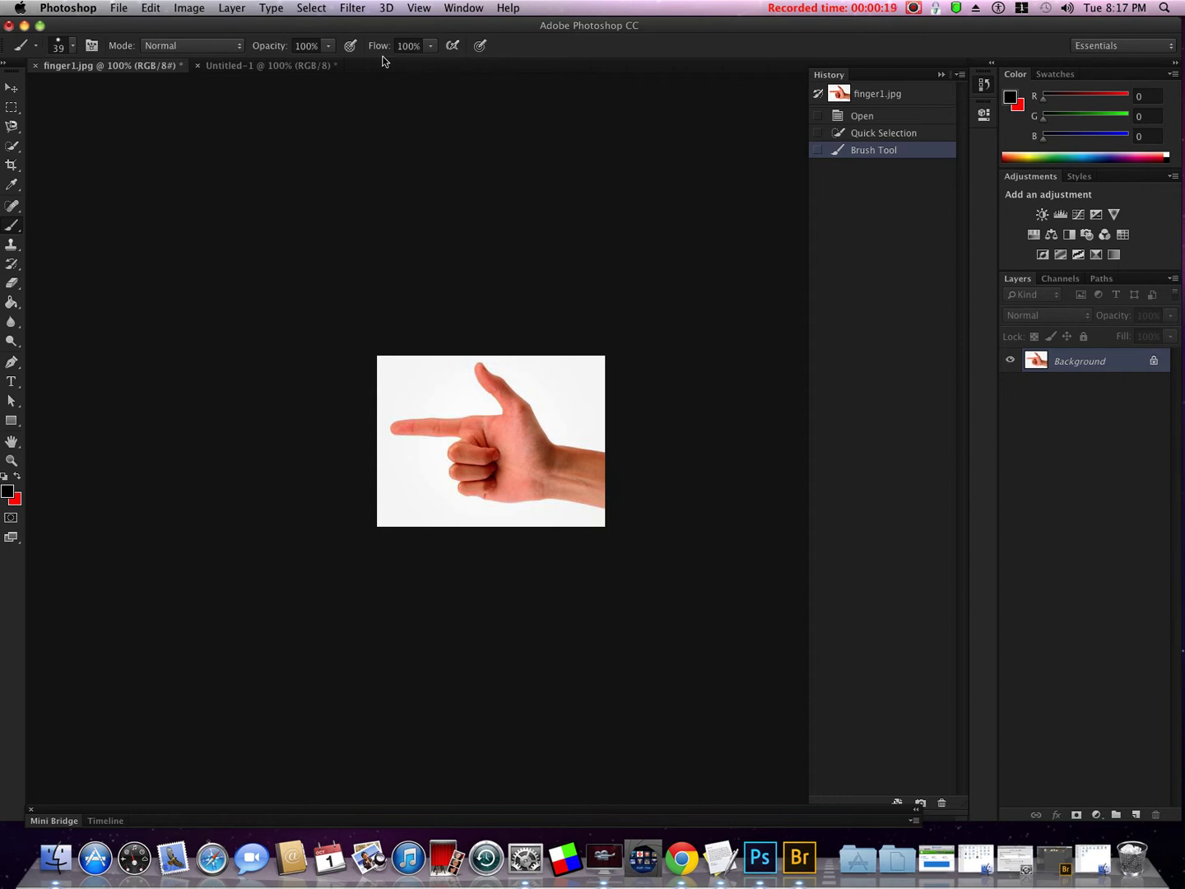
Step: Review the option settings of the Move, Rectangular Marquee, Magnetic Lasso, Crop, Eyedropper and Spot Healing Brush tools
left_click(11, 89)
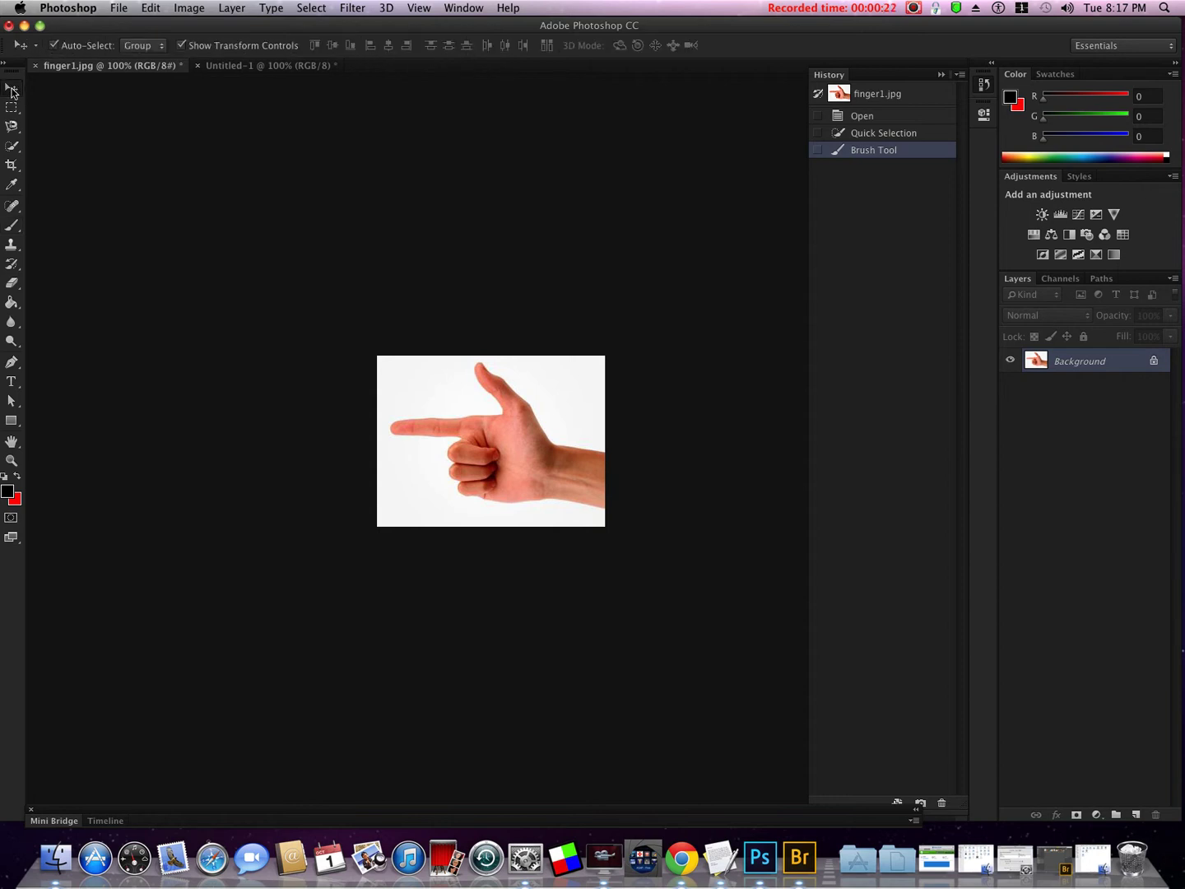
left_click(11, 109)
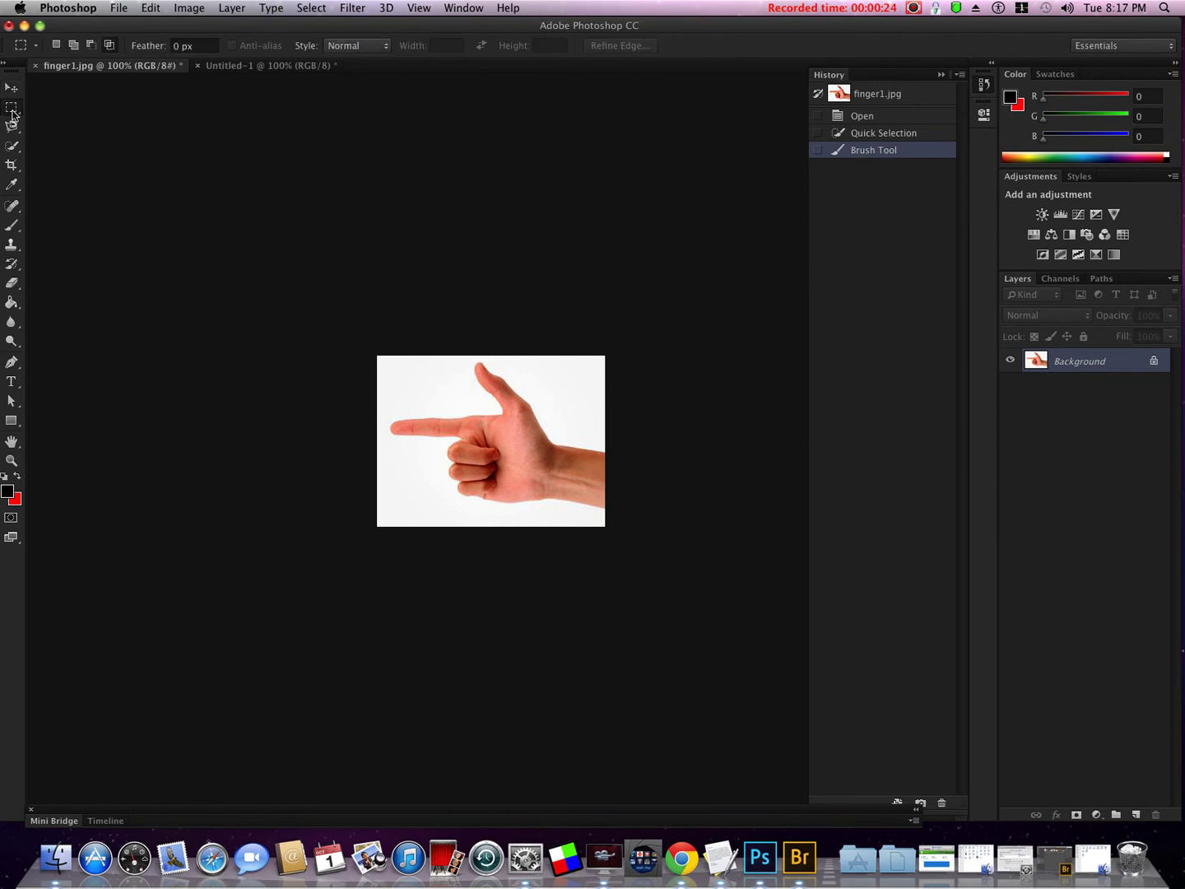
left_click(11, 125)
left_click(12, 166)
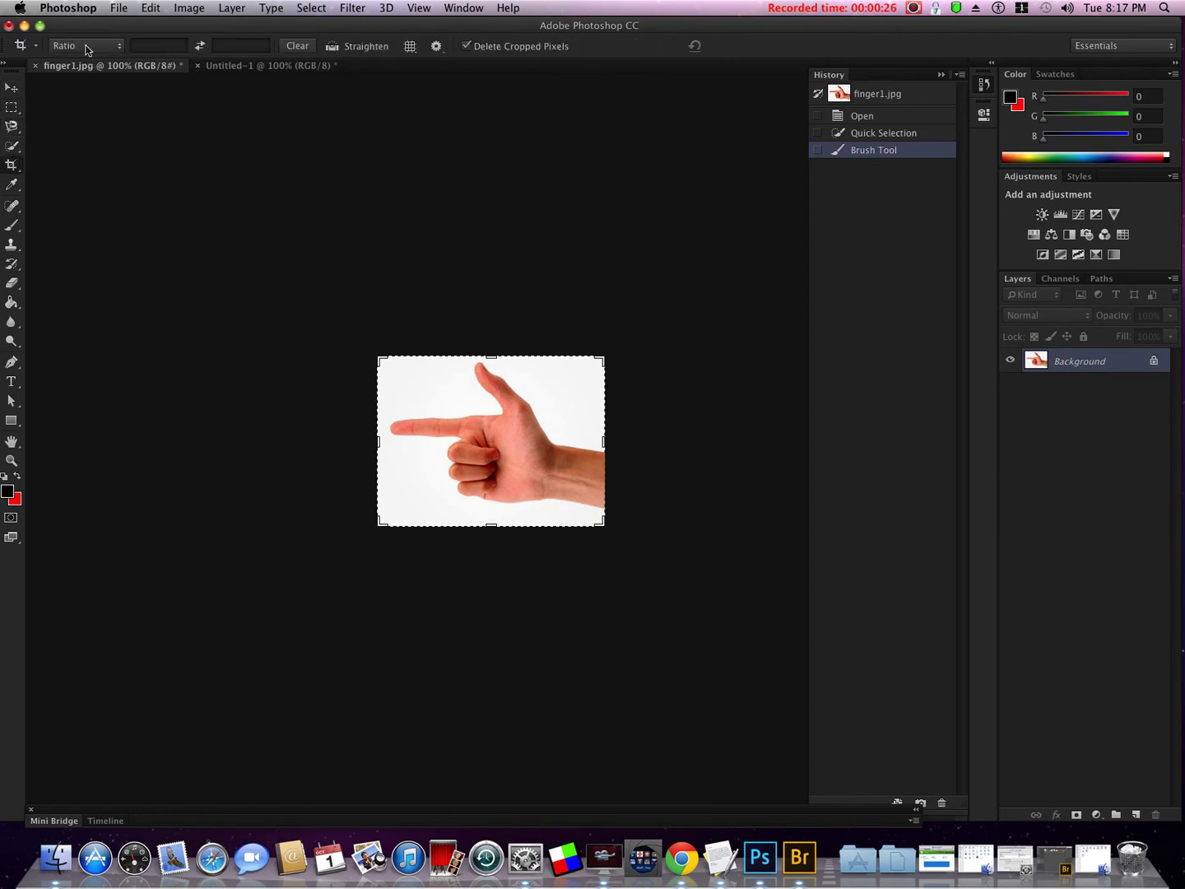
left_click(12, 185)
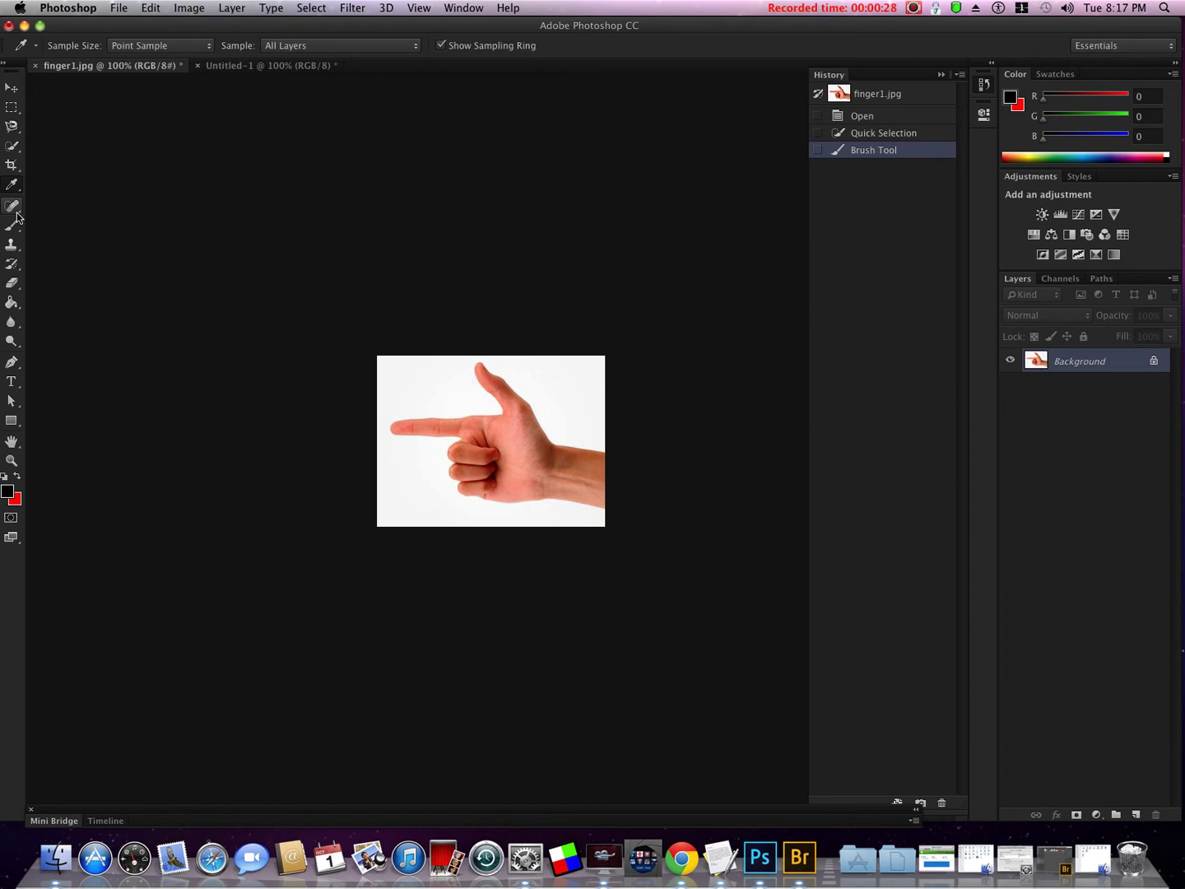
left_click(17, 210)
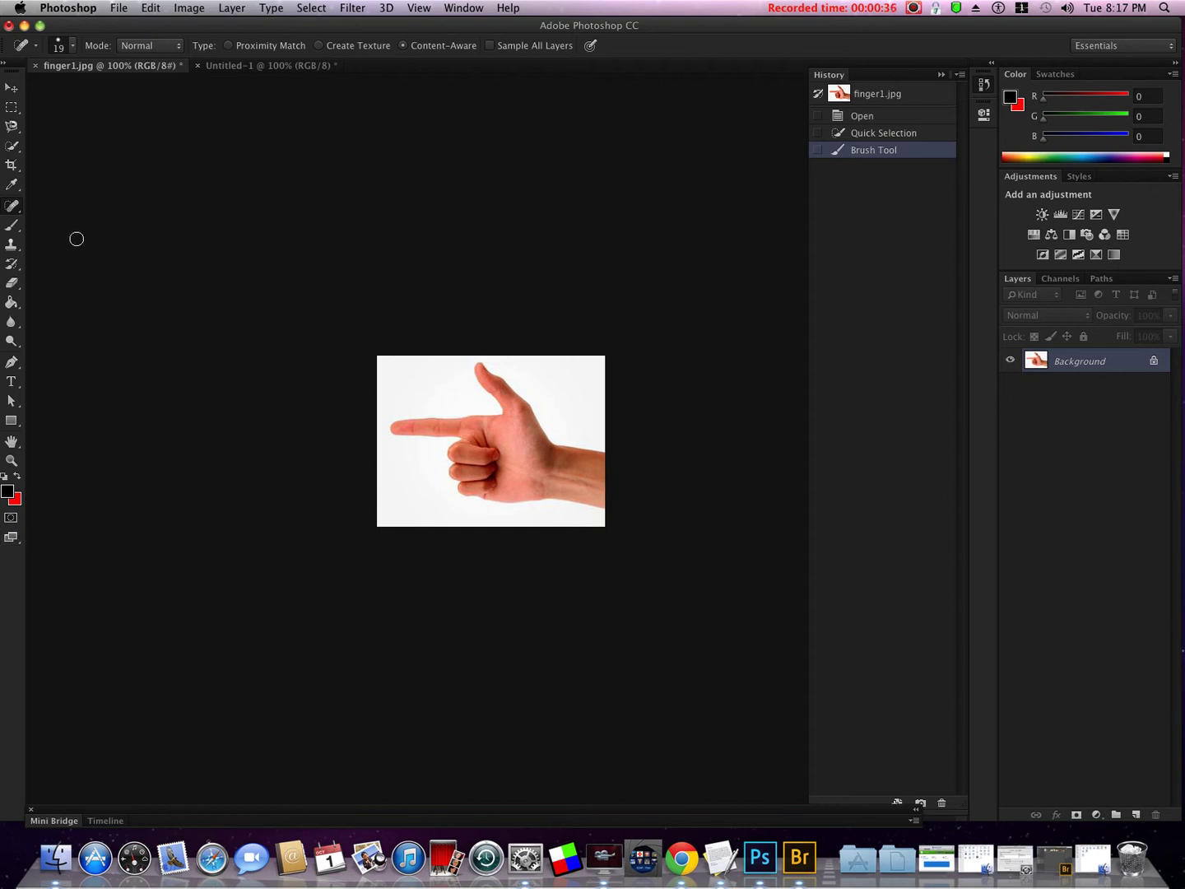
Step: Examine the tool variants grouped with the Lasso, Crop, Eyedropper and Spot Healing Brush, including the Quick Selection tool's options
left_click(15, 131)
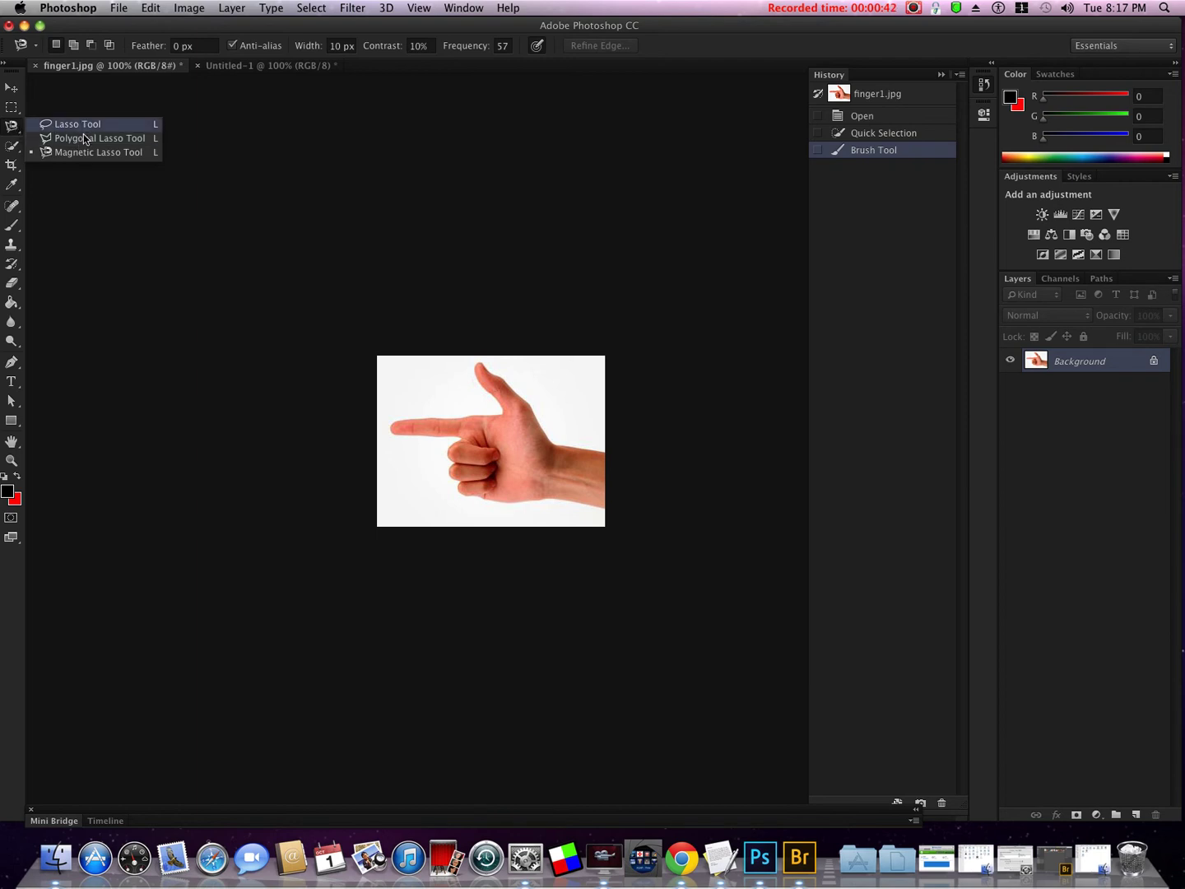
left_click(15, 147)
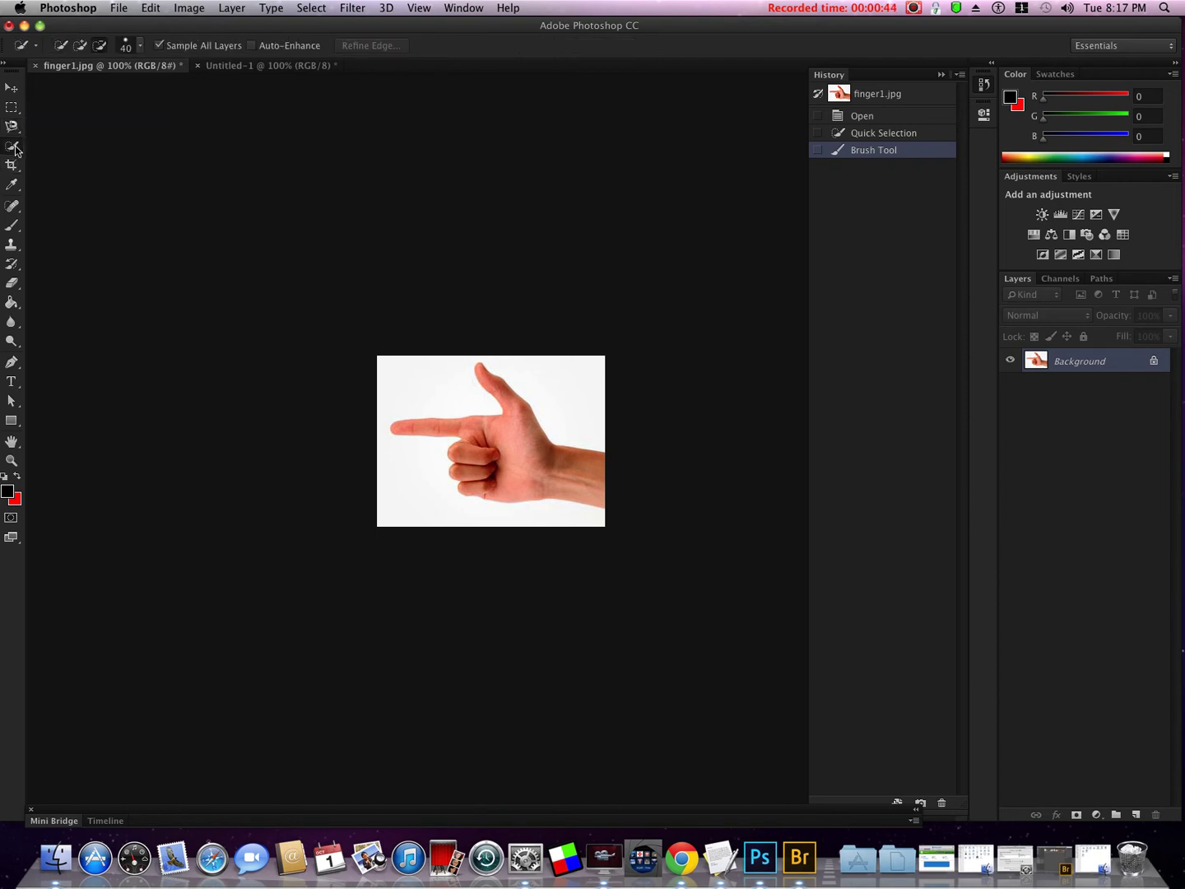
left_click(13, 165)
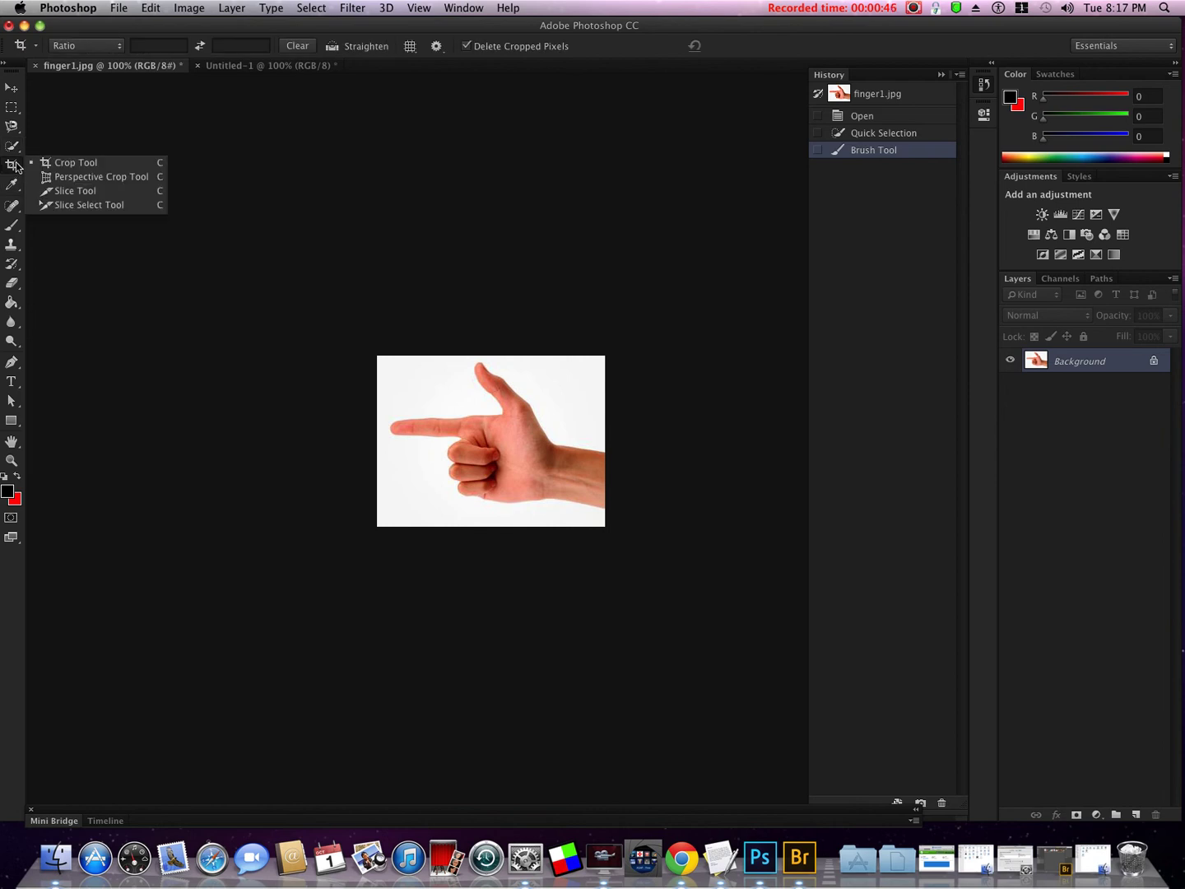
left_click(14, 184)
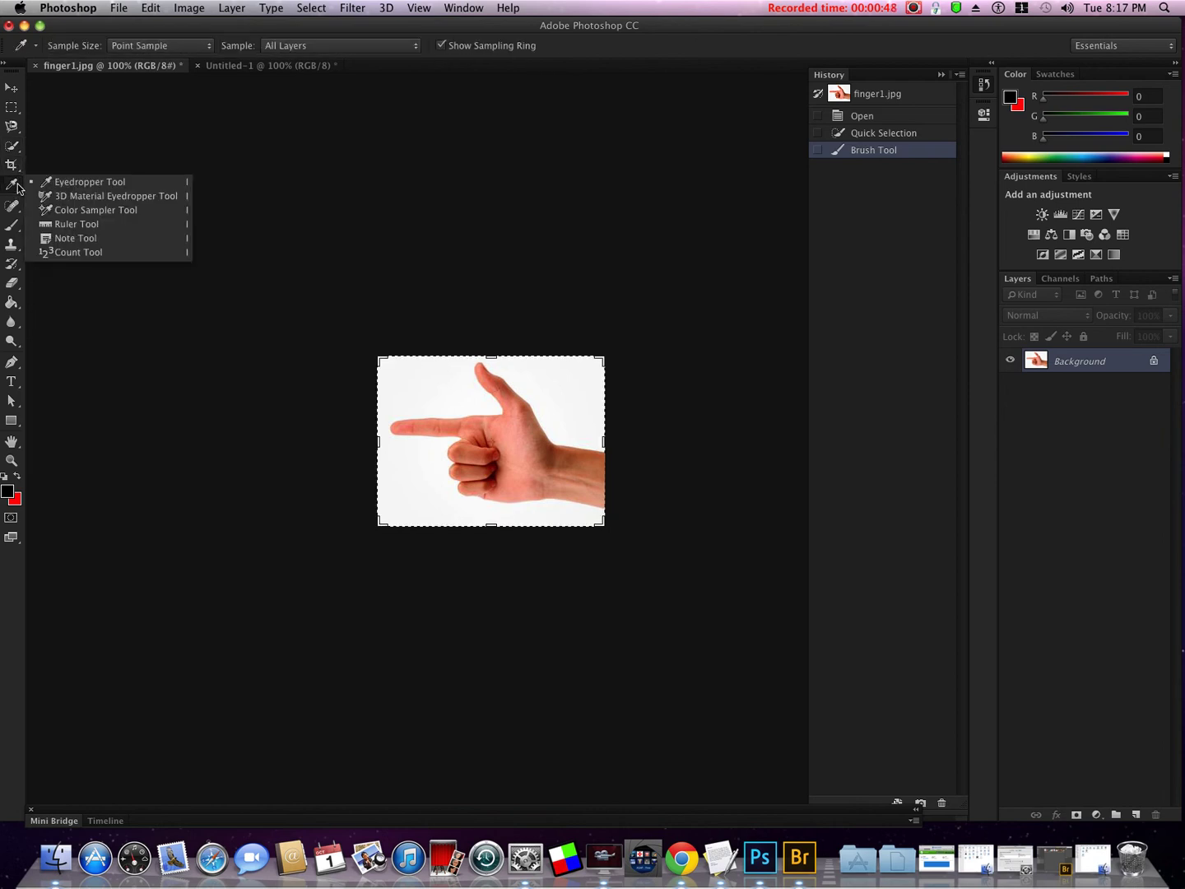
left_click(12, 211)
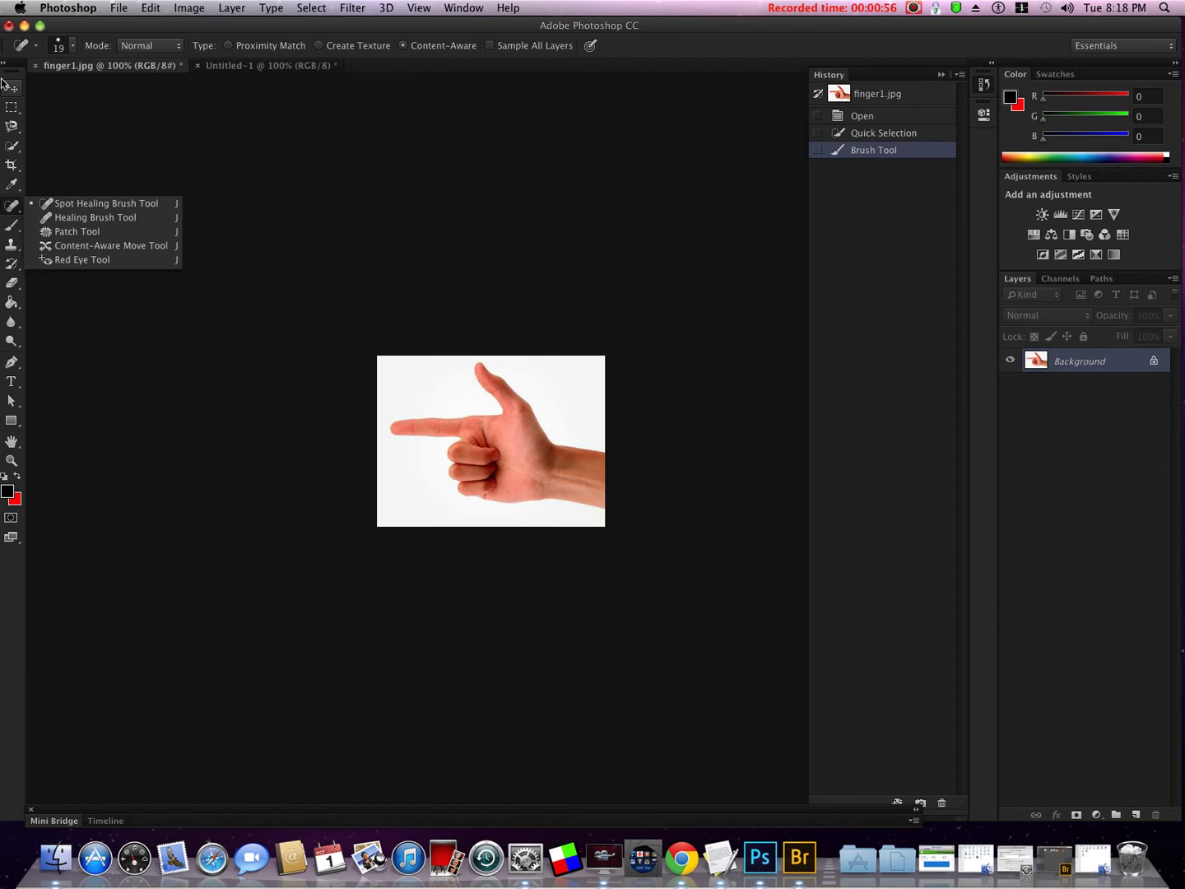
Step: Swap the foreground and background colours so that red is the foreground colour
left_click(116, 456)
left_click(17, 478)
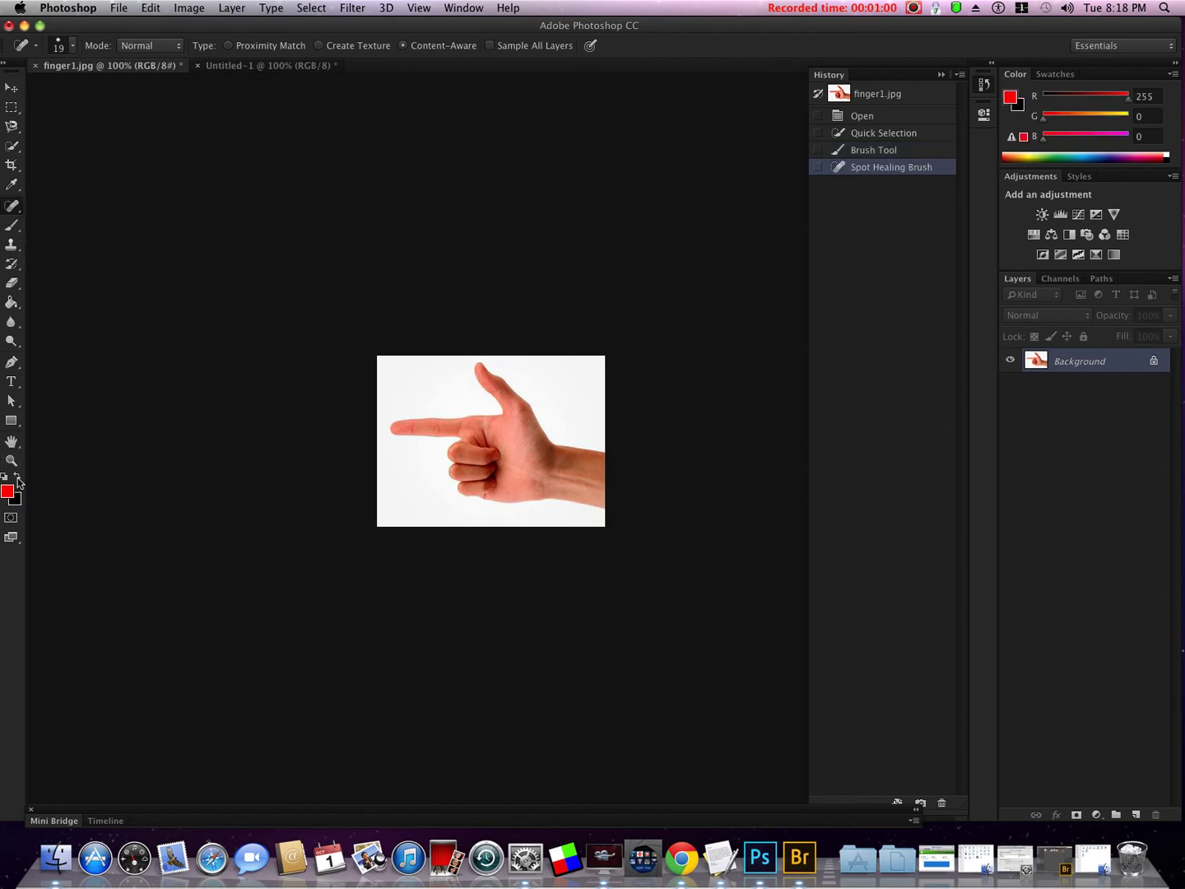
Step: Create a new 429 × 204 pixel RGB document at 72 pixels/inch with a white background
left_click(290, 66)
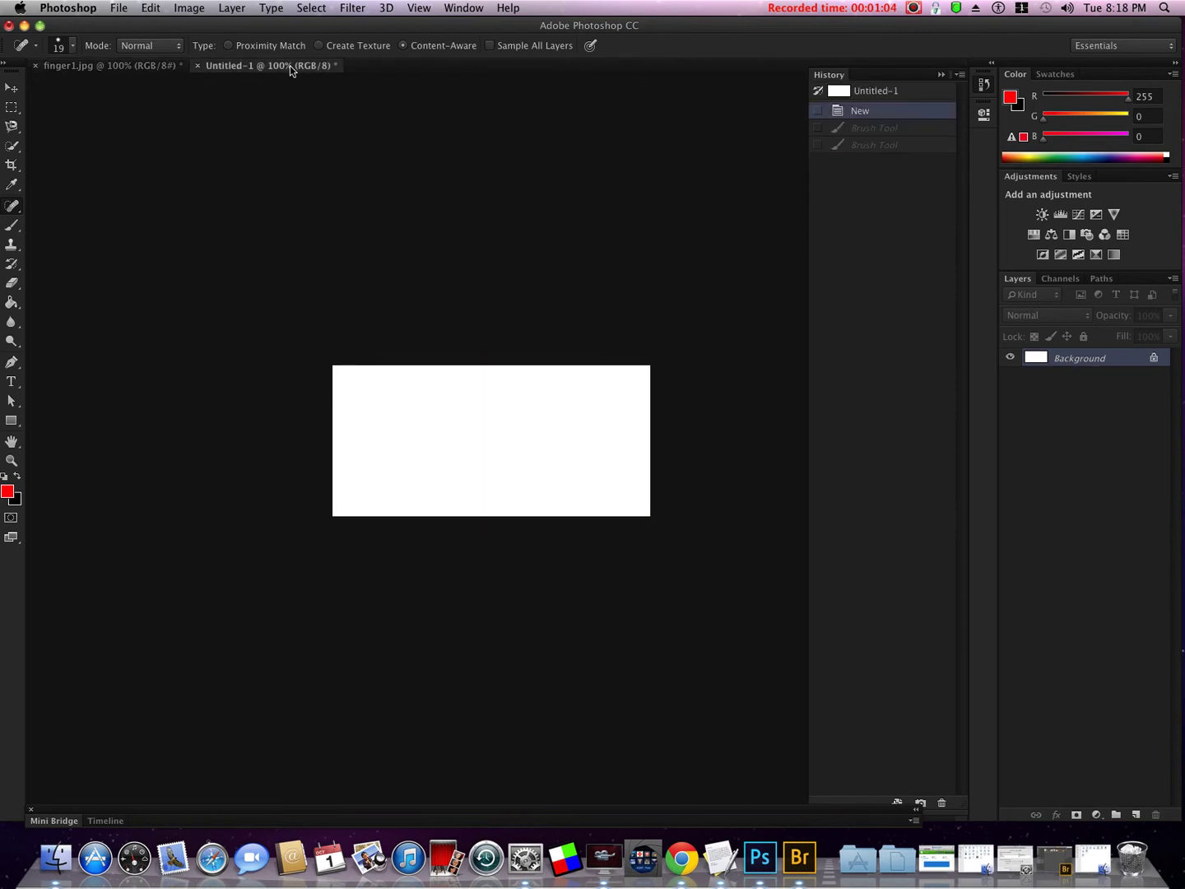
left_click(118, 10)
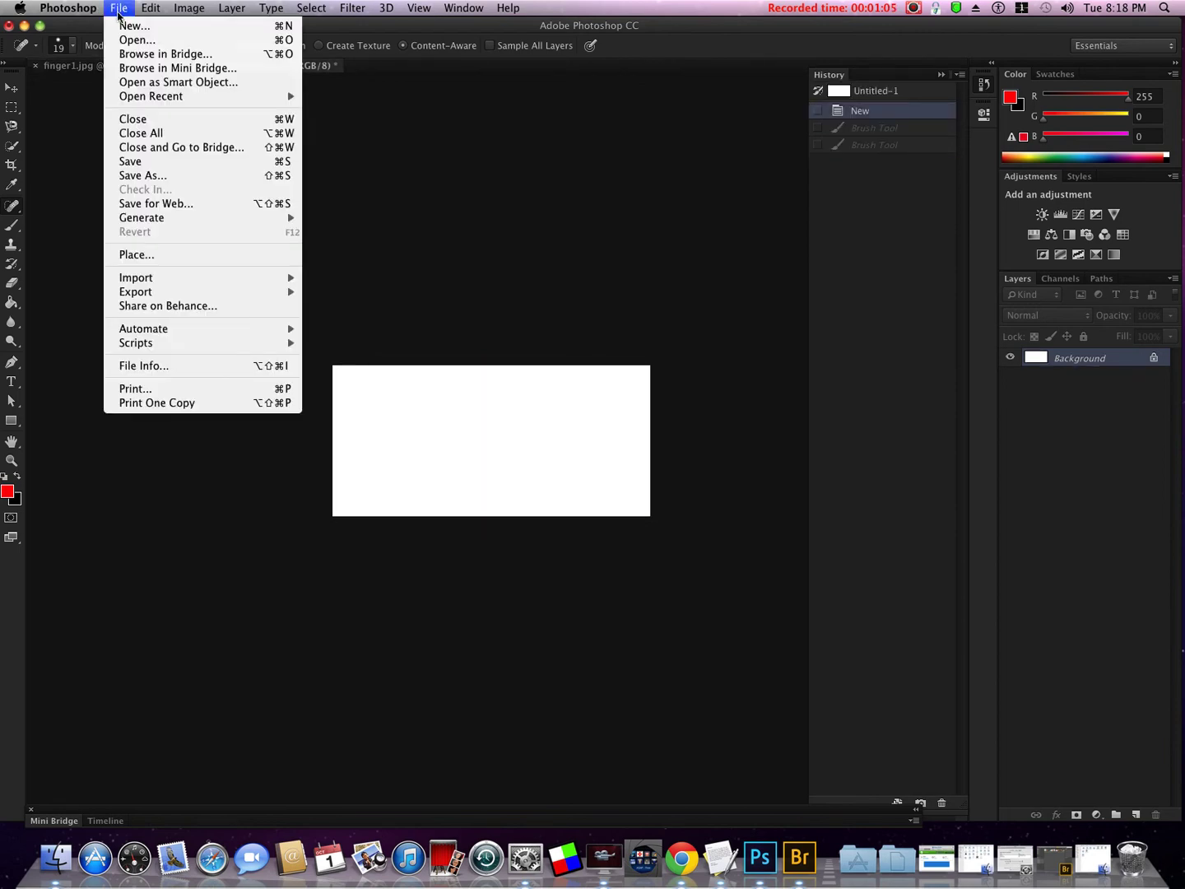
left_click(127, 27)
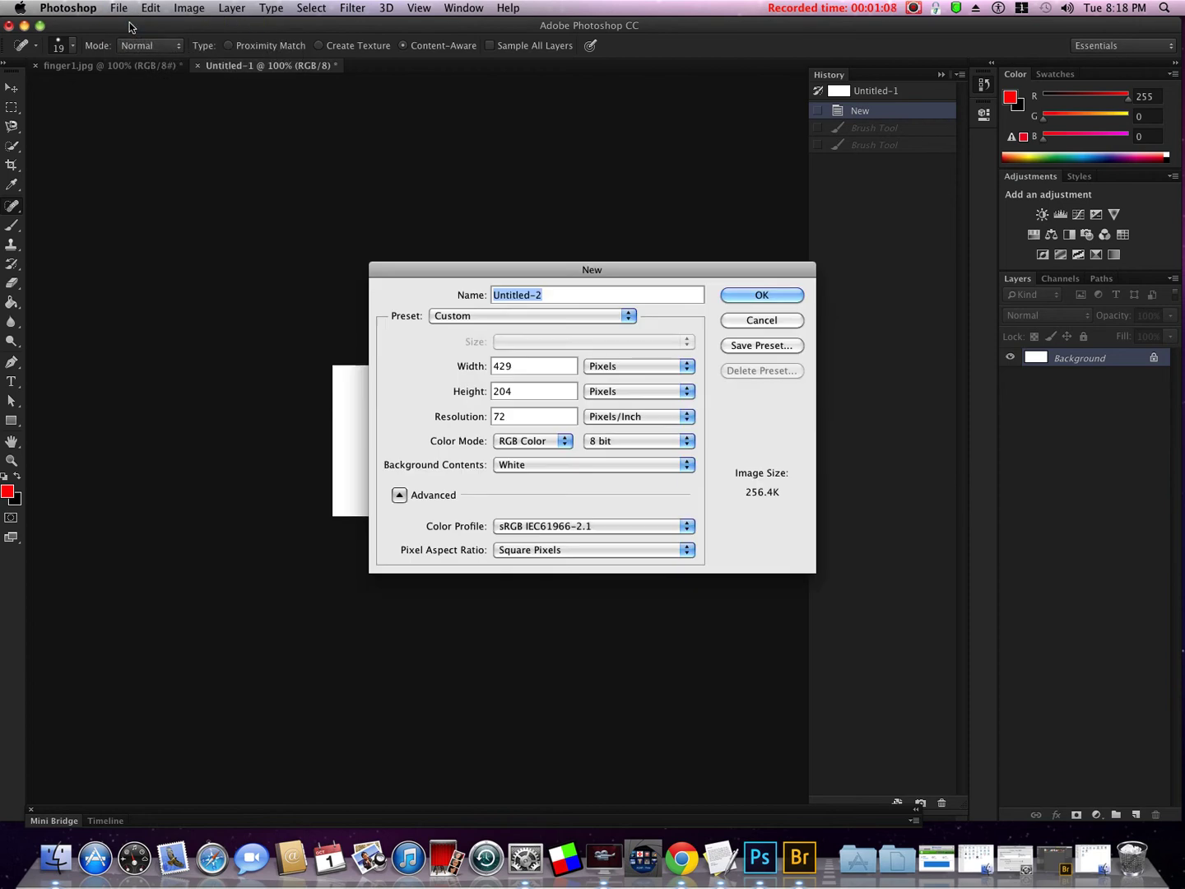
left_click(751, 298)
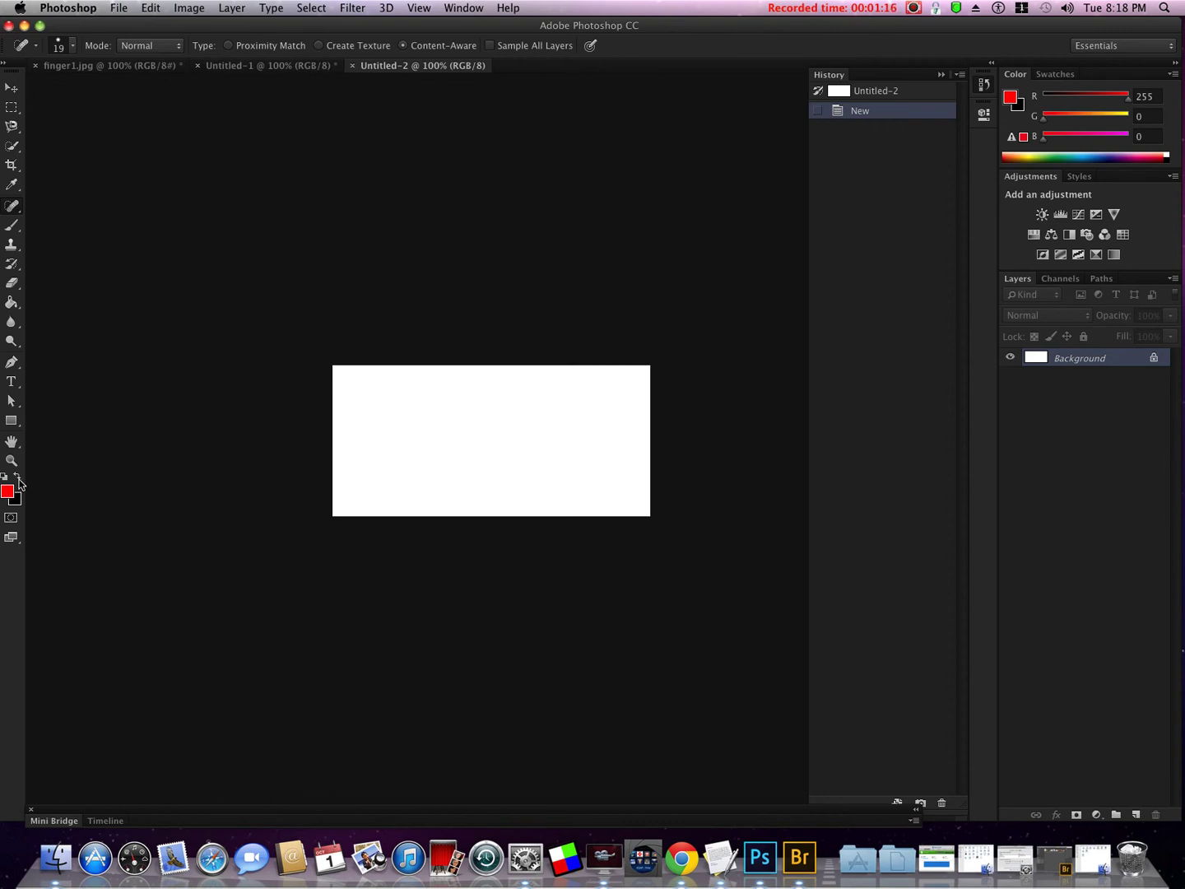
Step: Paint broad red Brush strokes across the blank canvas, swap the colours, and paint black strokes over part of the red
left_click(11, 226)
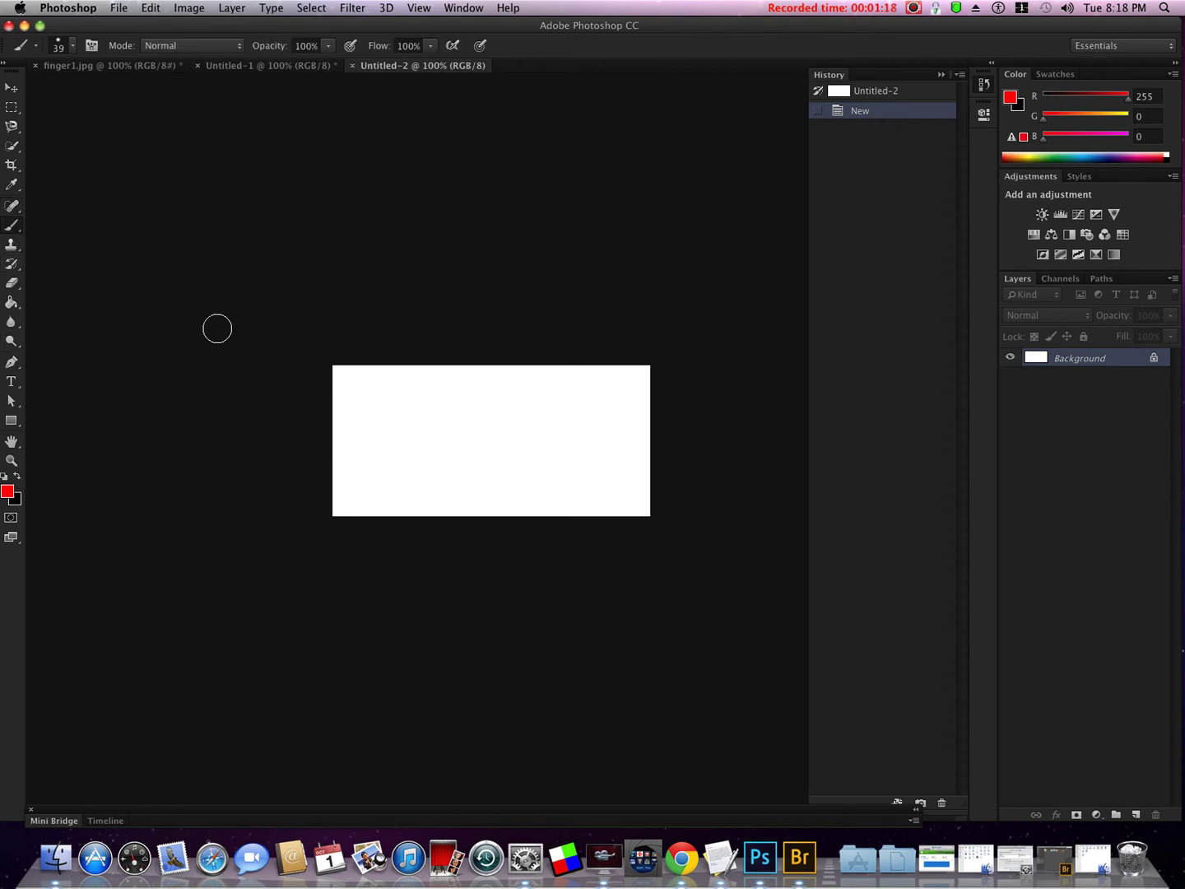
mouse_move(364, 407)
left_mouse_down()
mouse_move(573, 404)
mouse_move(432, 446)
mouse_move(368, 486)
mouse_move(312, 453)
mouse_move(359, 391)
mouse_move(401, 416)
mouse_move(389, 395)
mouse_move(528, 397)
mouse_move(449, 381)
mouse_move(428, 414)
mouse_move(377, 417)
mouse_move(633, 432)
left_mouse_up()
left_click(18, 478)
mouse_move(425, 490)
left_mouse_down()
mouse_move(312, 431)
mouse_move(406, 361)
mouse_move(397, 354)
mouse_move(470, 355)
left_mouse_up()
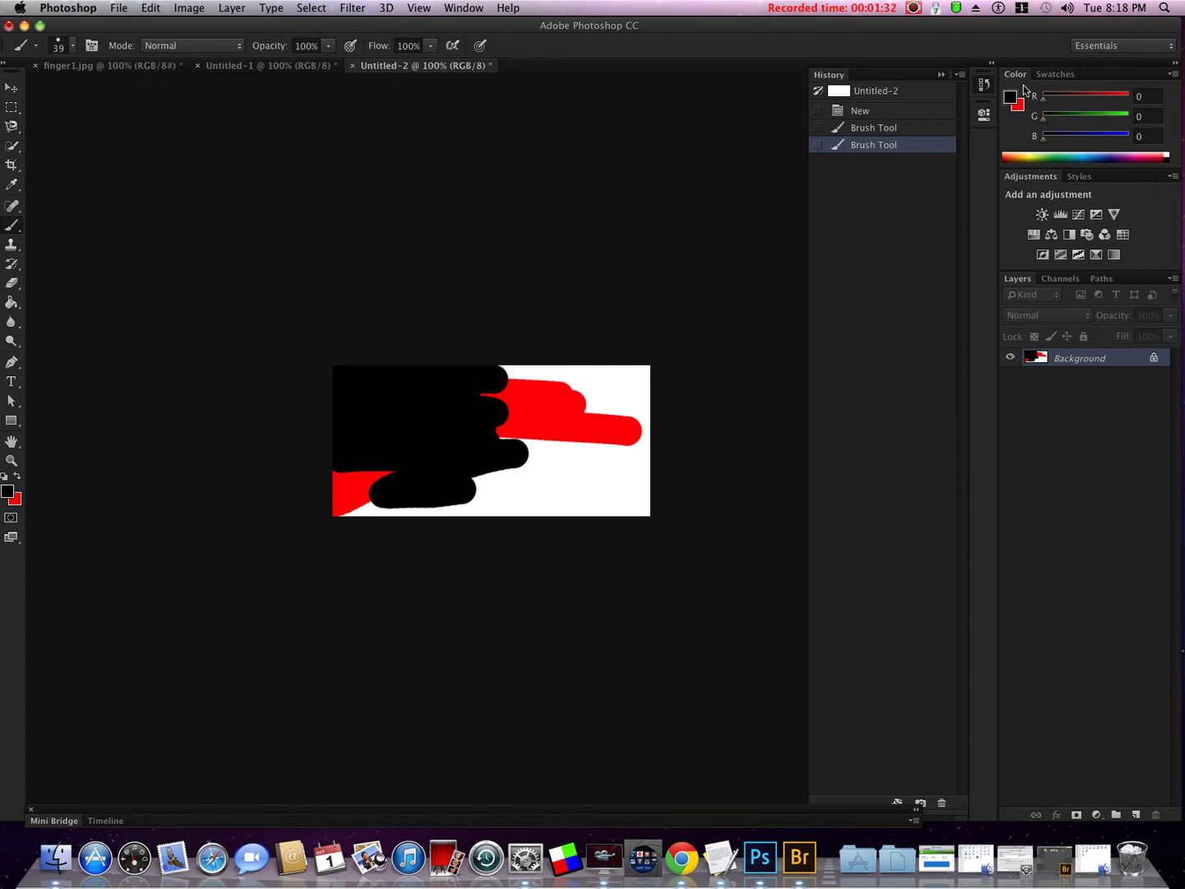
Step: Make red the foreground colour again and switch to the finger1.jpg document
left_click(17, 478)
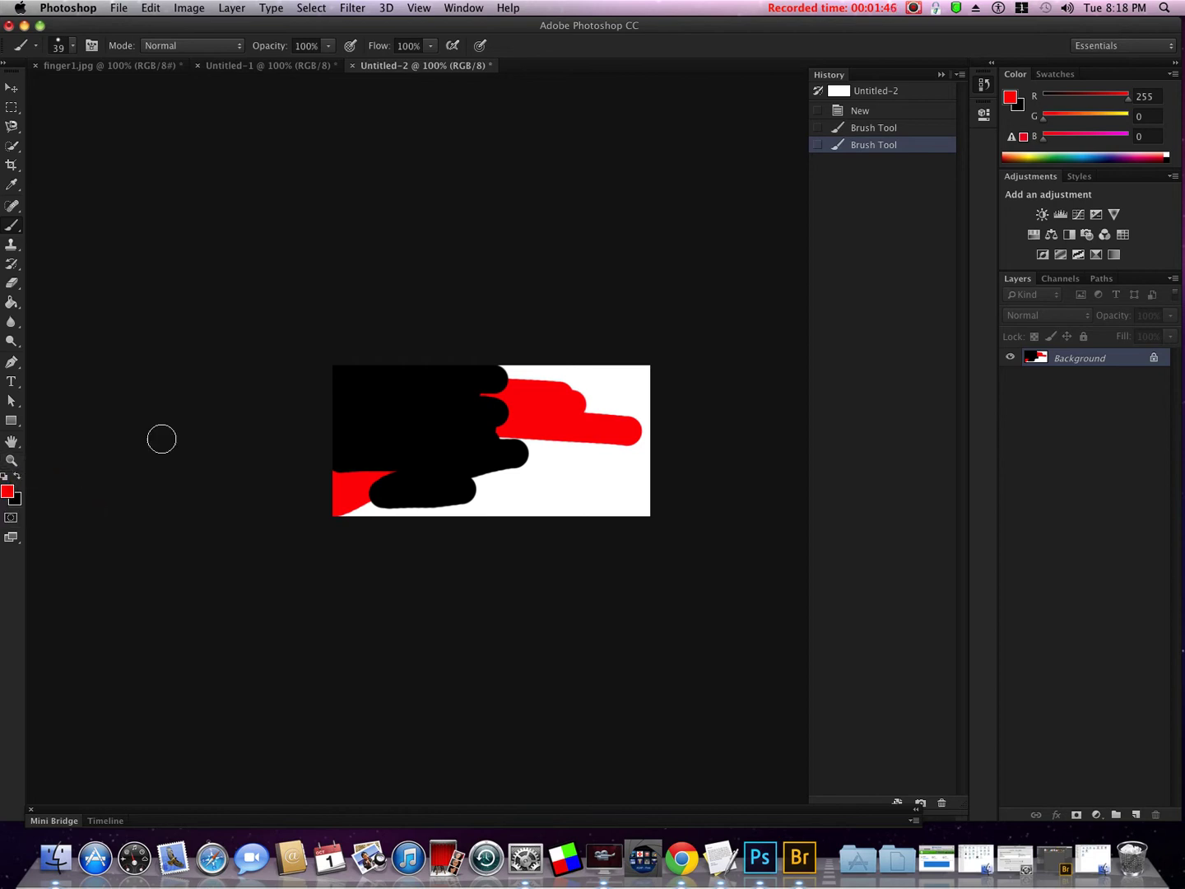
left_click(272, 69)
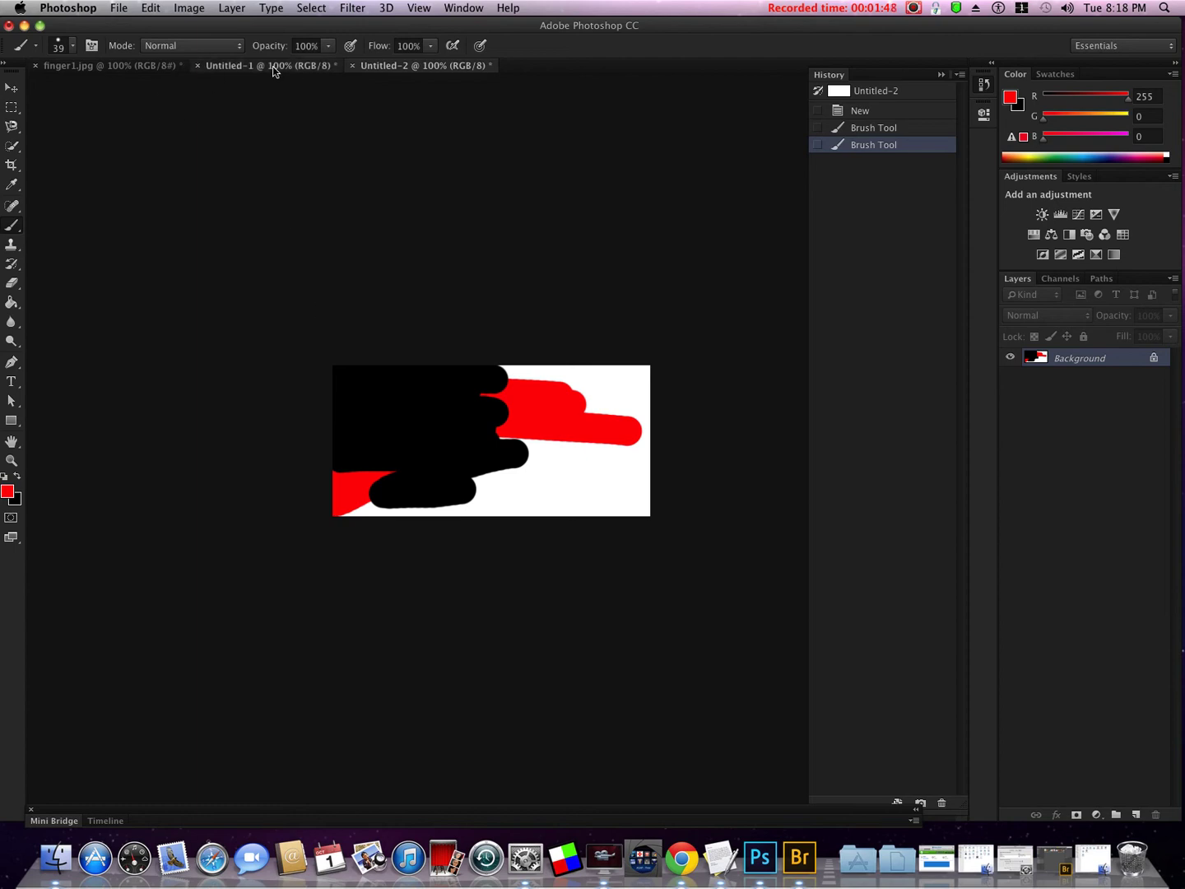
left_click(139, 66)
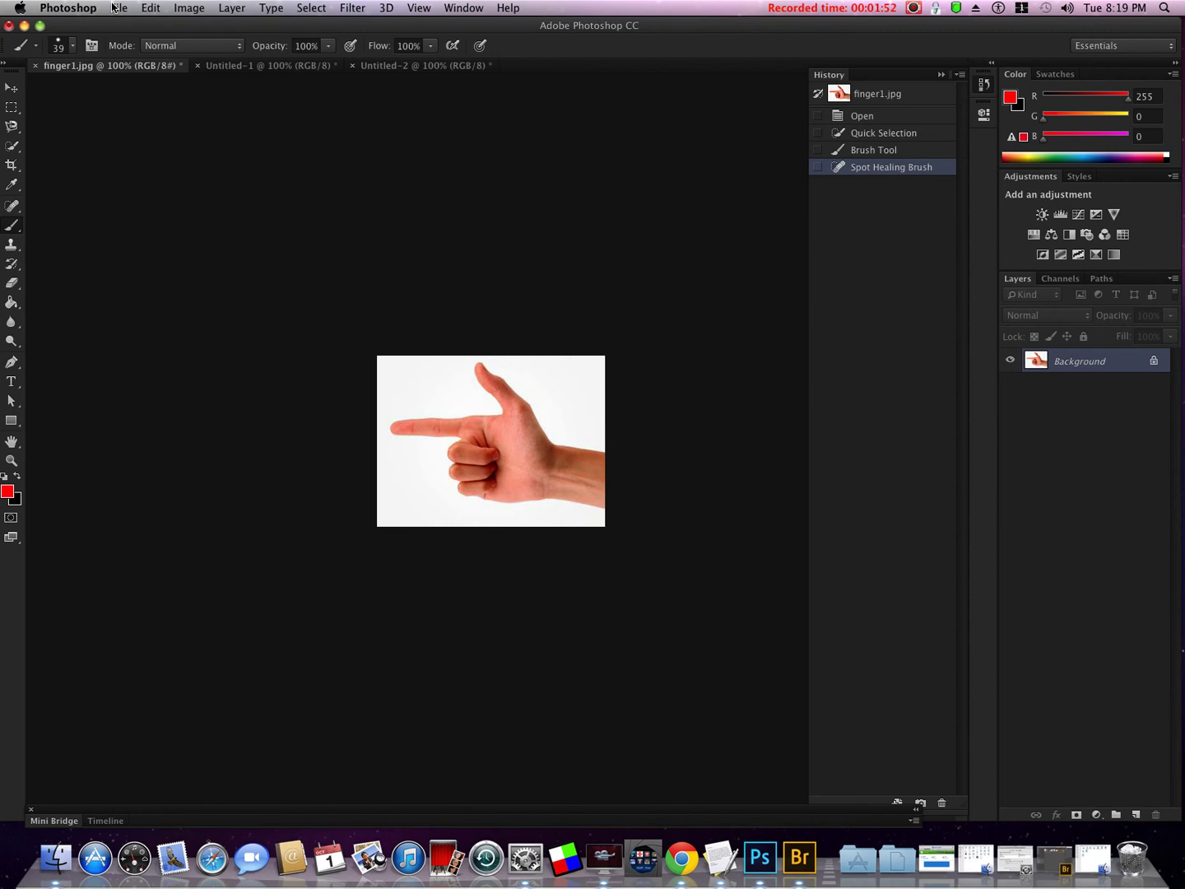
Step: Show the picture folder in Mini Bridge, the document's history and the colour swatches
left_click(53, 821)
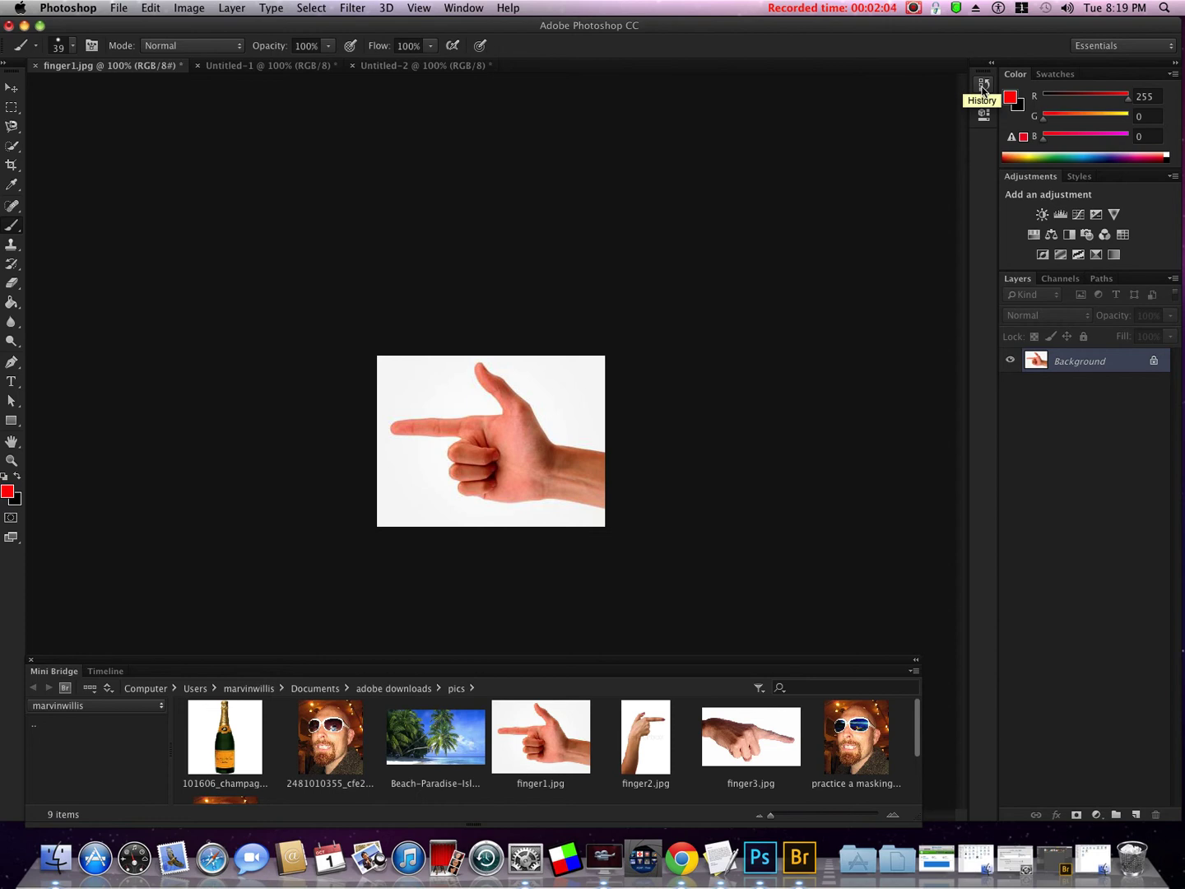
left_click(982, 85)
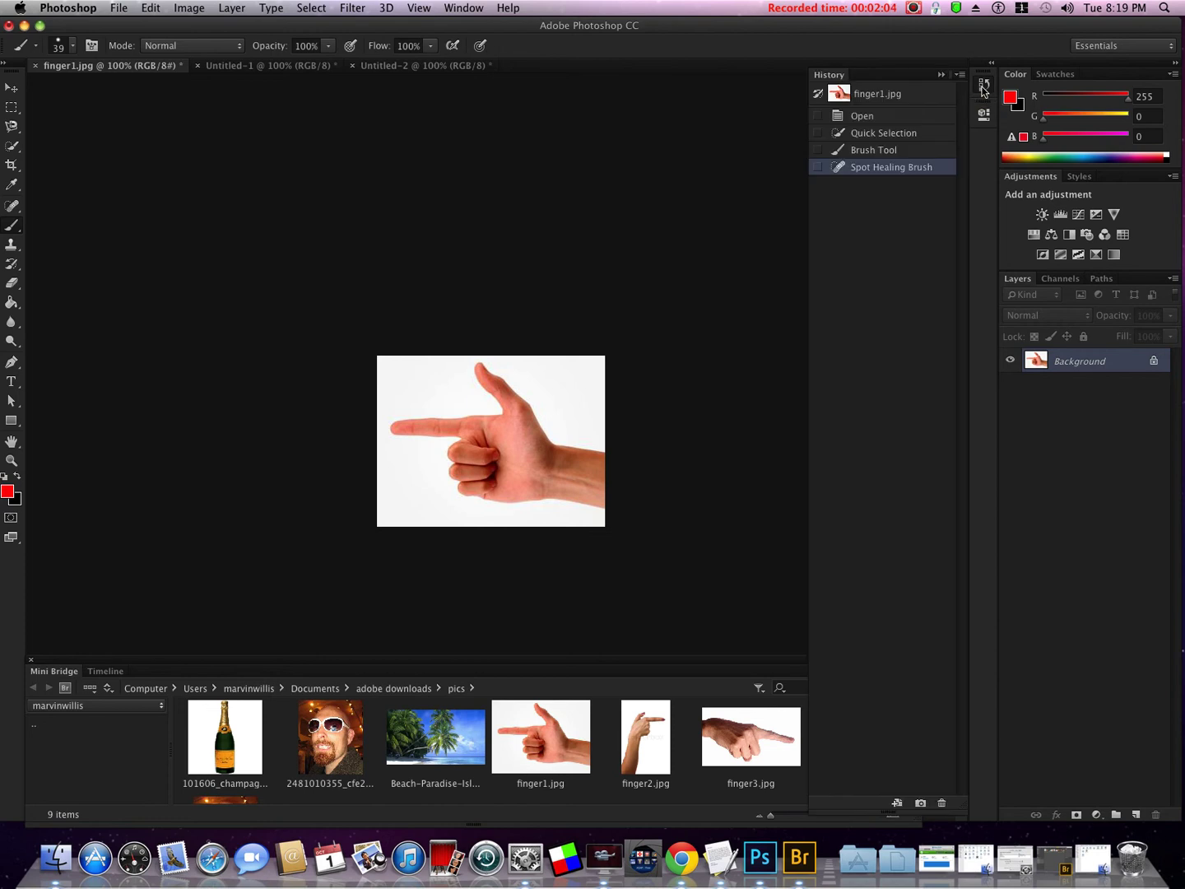
left_click(1064, 74)
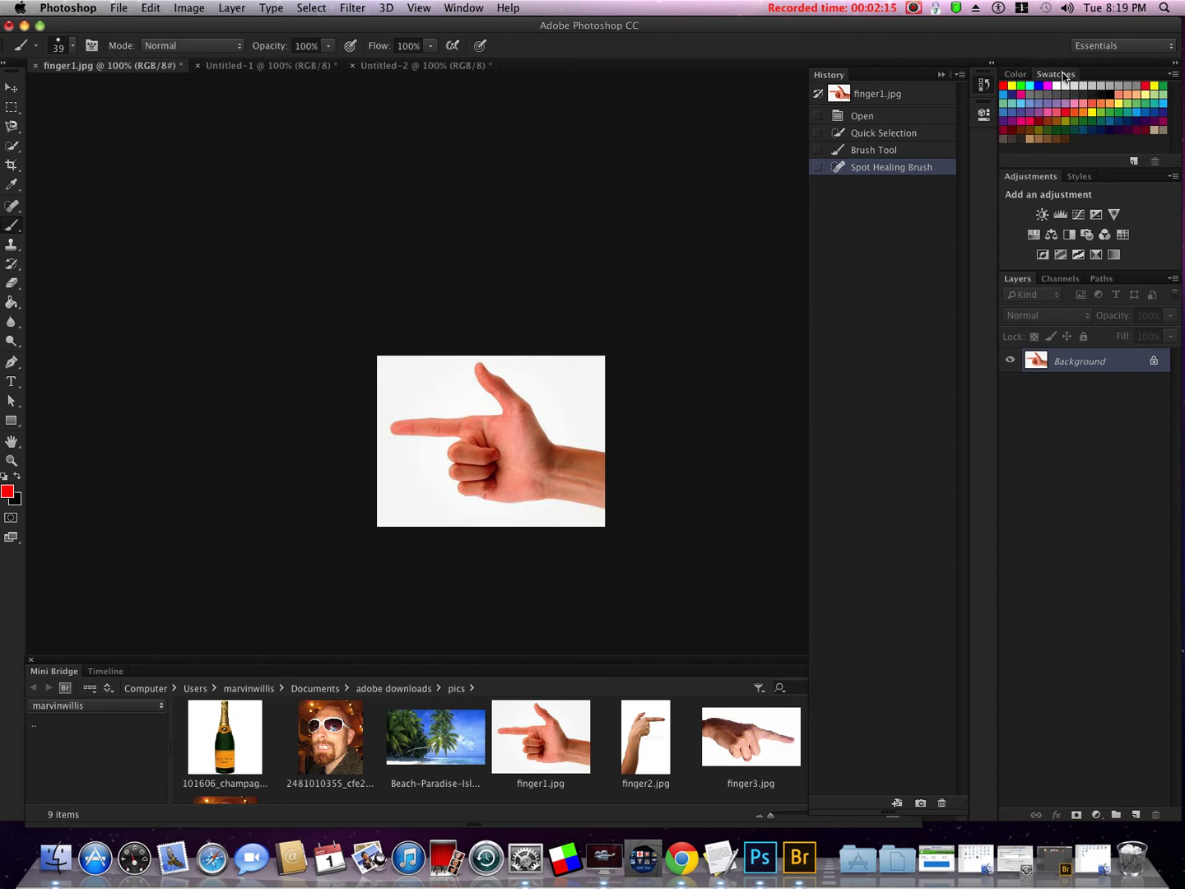
Step: Examine the layers, channels and paths of the finger1.jpg image, ending on its layers
left_click(1024, 278)
left_click(1061, 280)
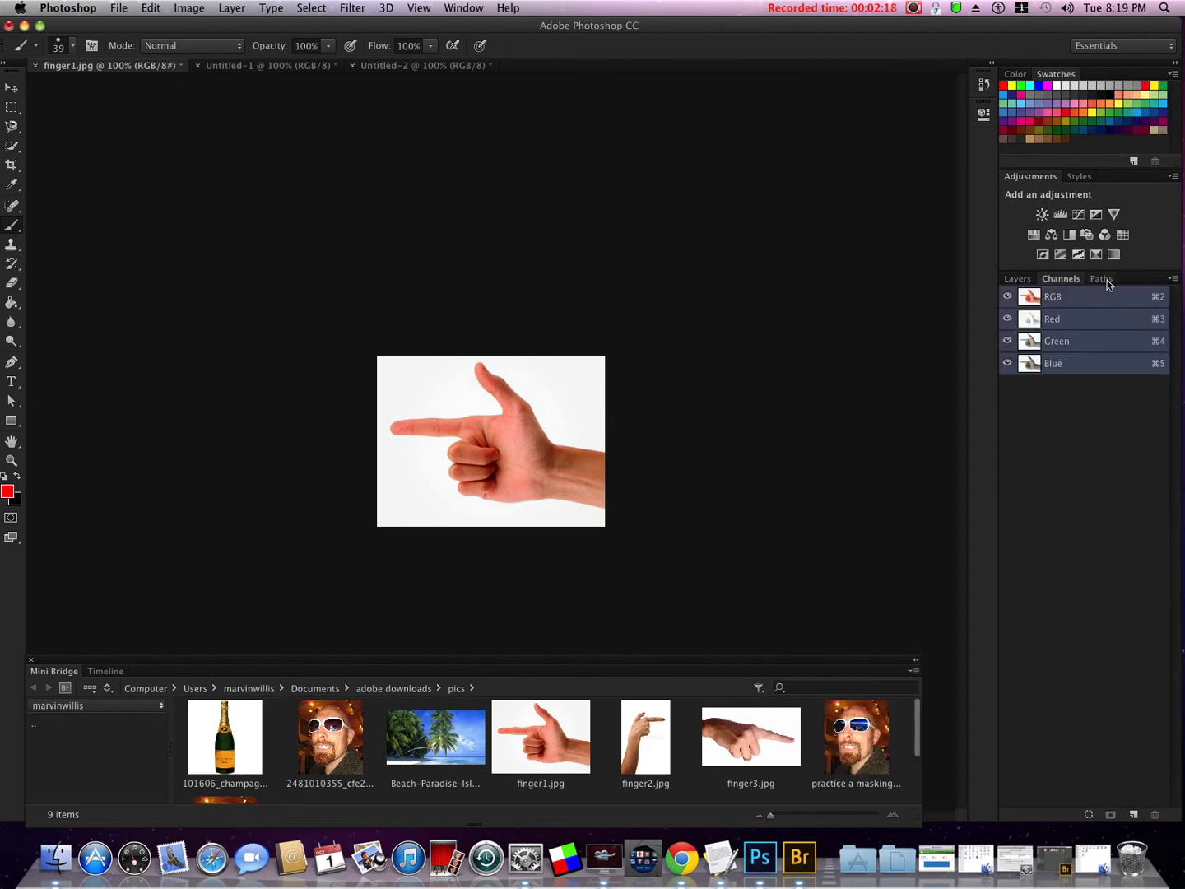
left_click(1104, 279)
left_click(1019, 283)
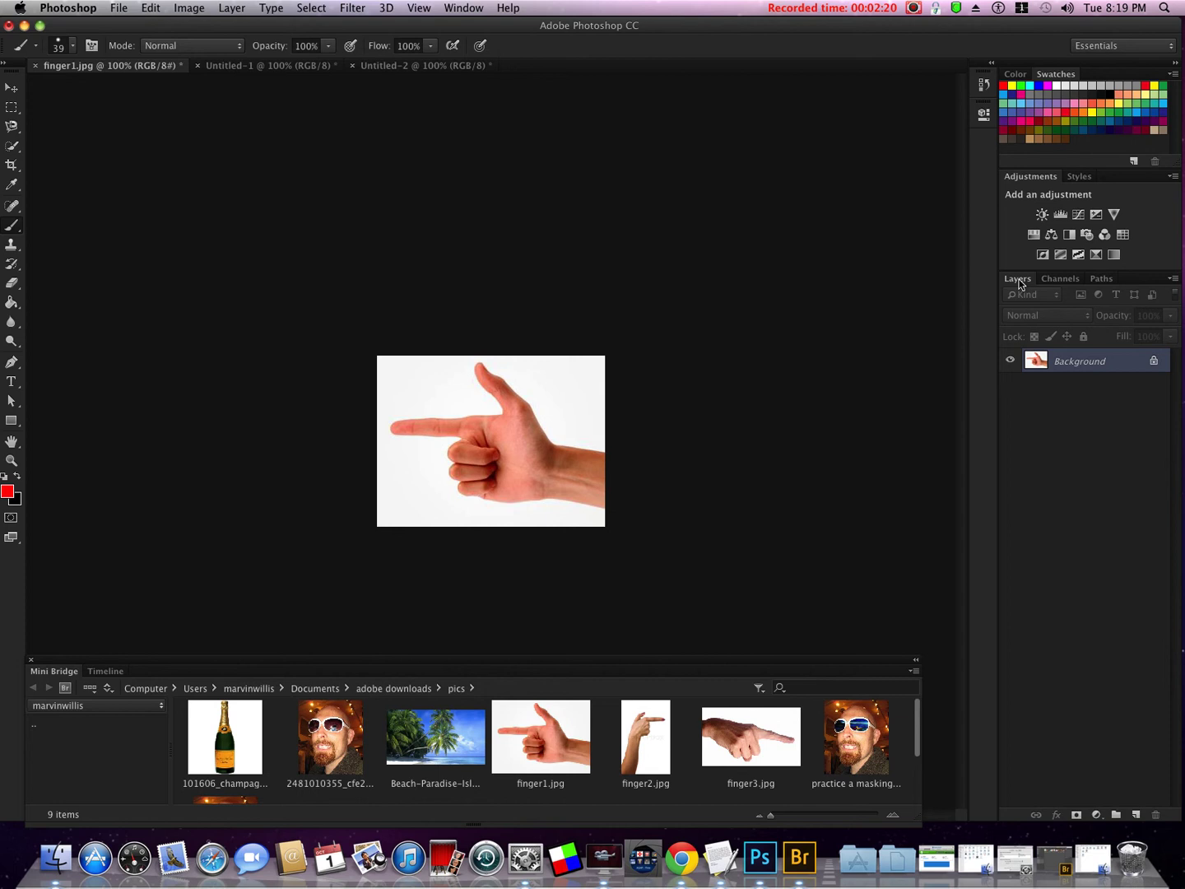
left_click(1066, 281)
left_click(1095, 281)
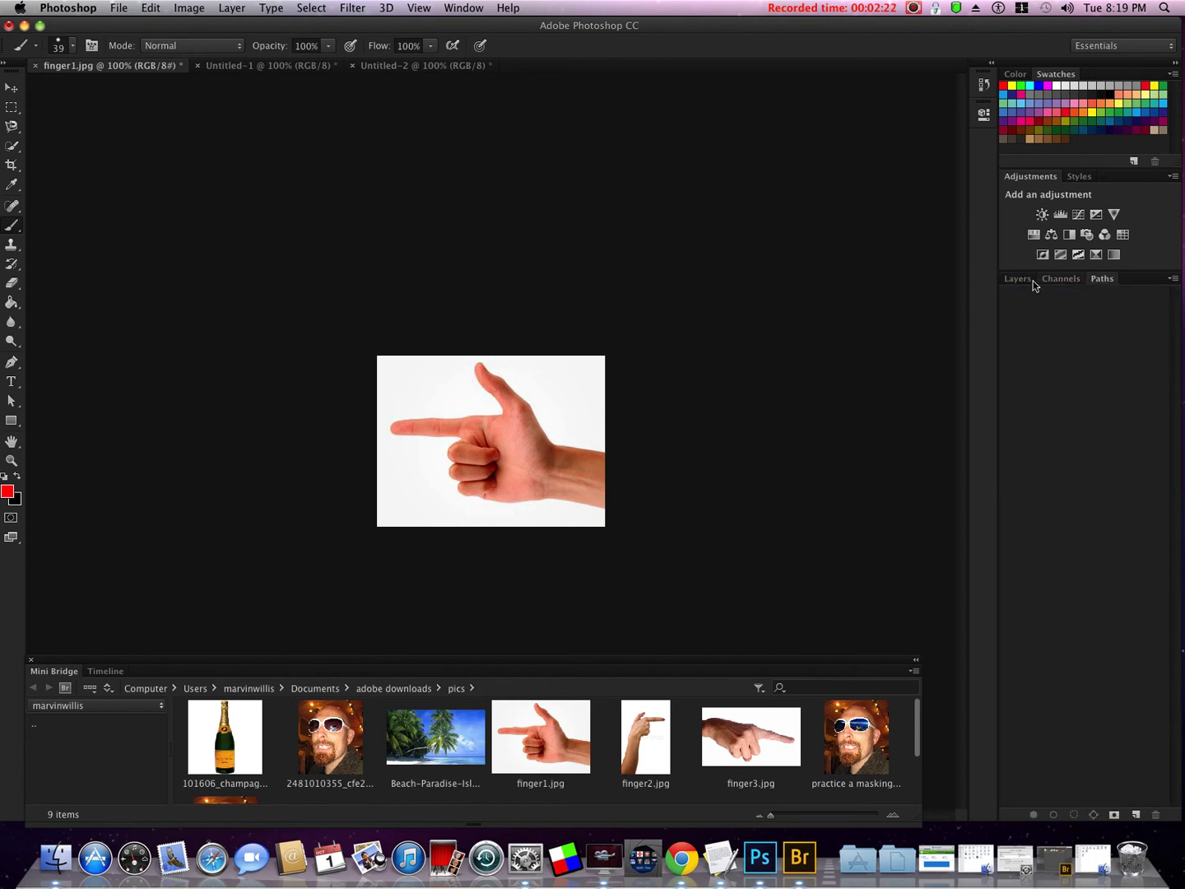
left_click(1020, 280)
left_click(1064, 281)
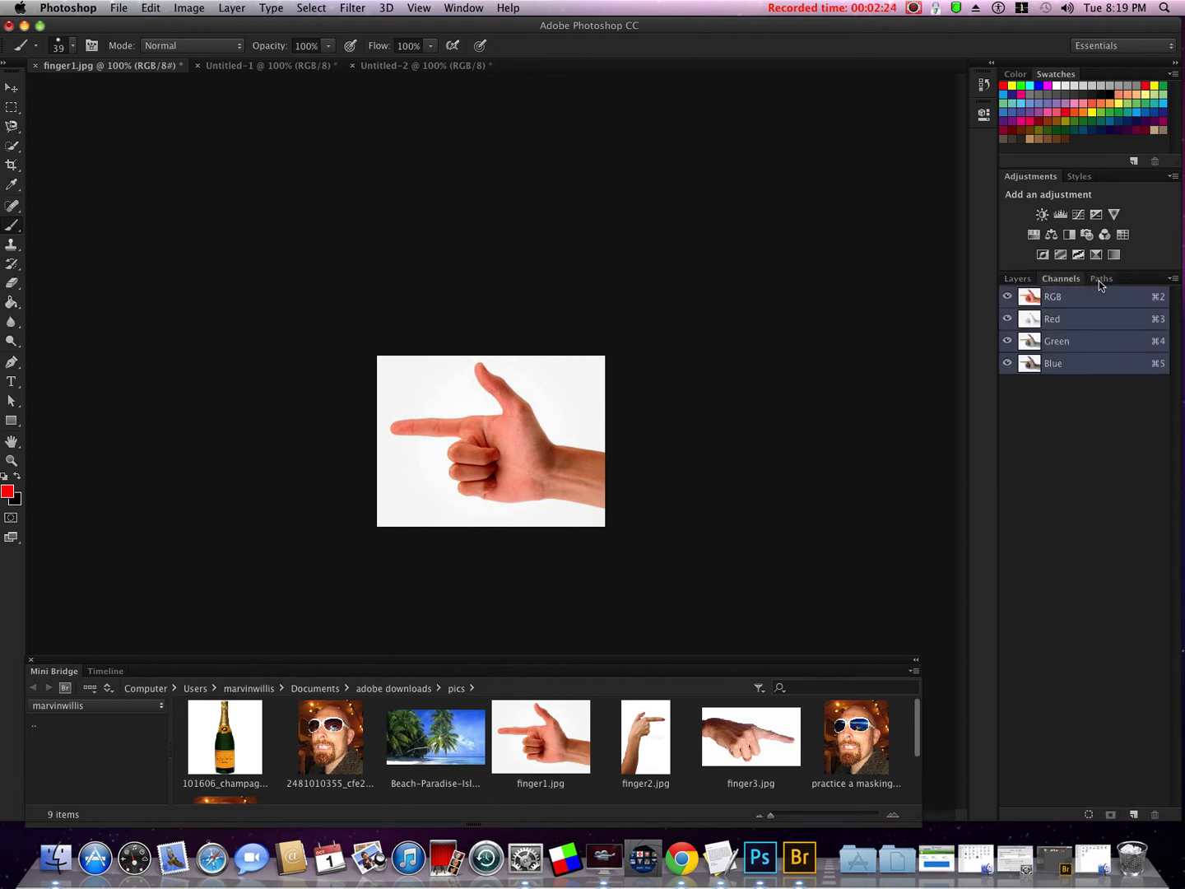
left_click(1099, 281)
left_click(1021, 281)
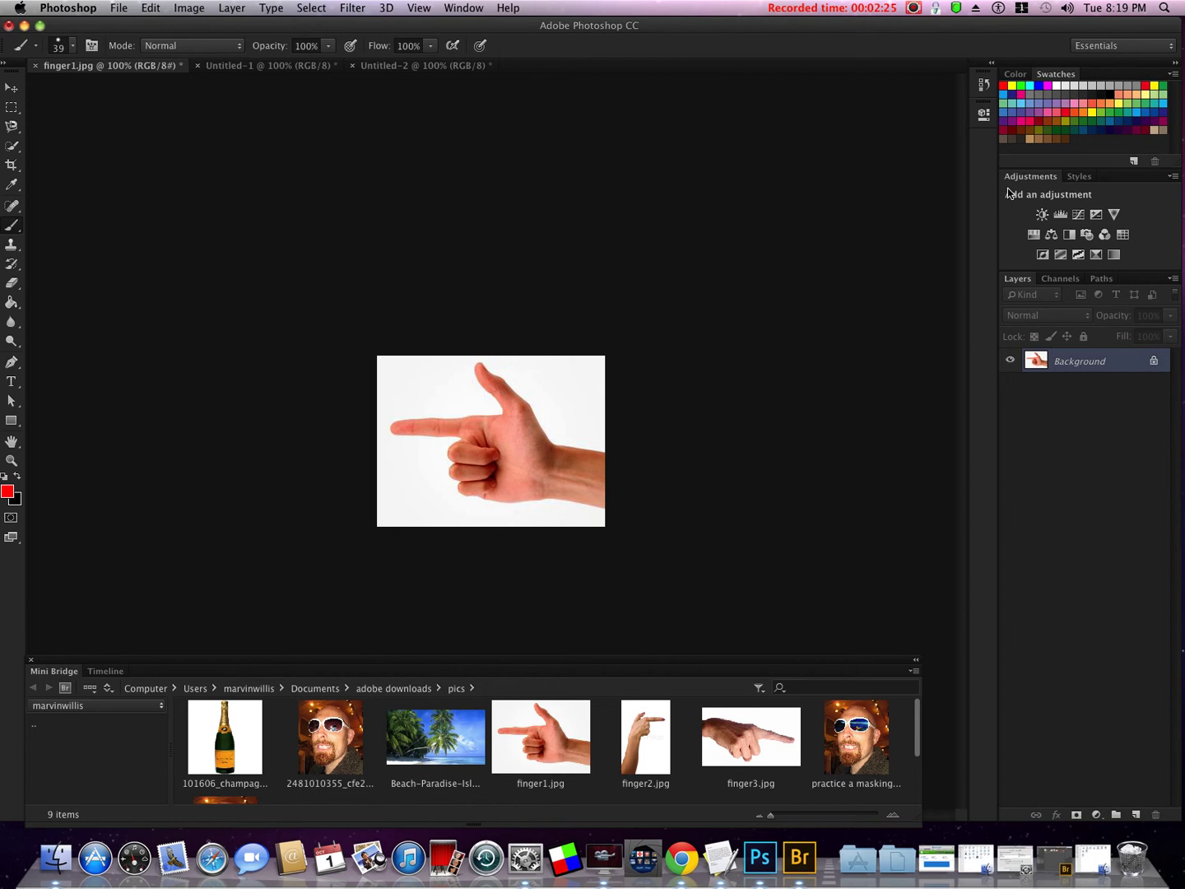
Step: Compare the colour sliders with the swatches and review the image's channels, paths and layers once more
left_click(1017, 75)
left_click(1058, 75)
left_click(1056, 280)
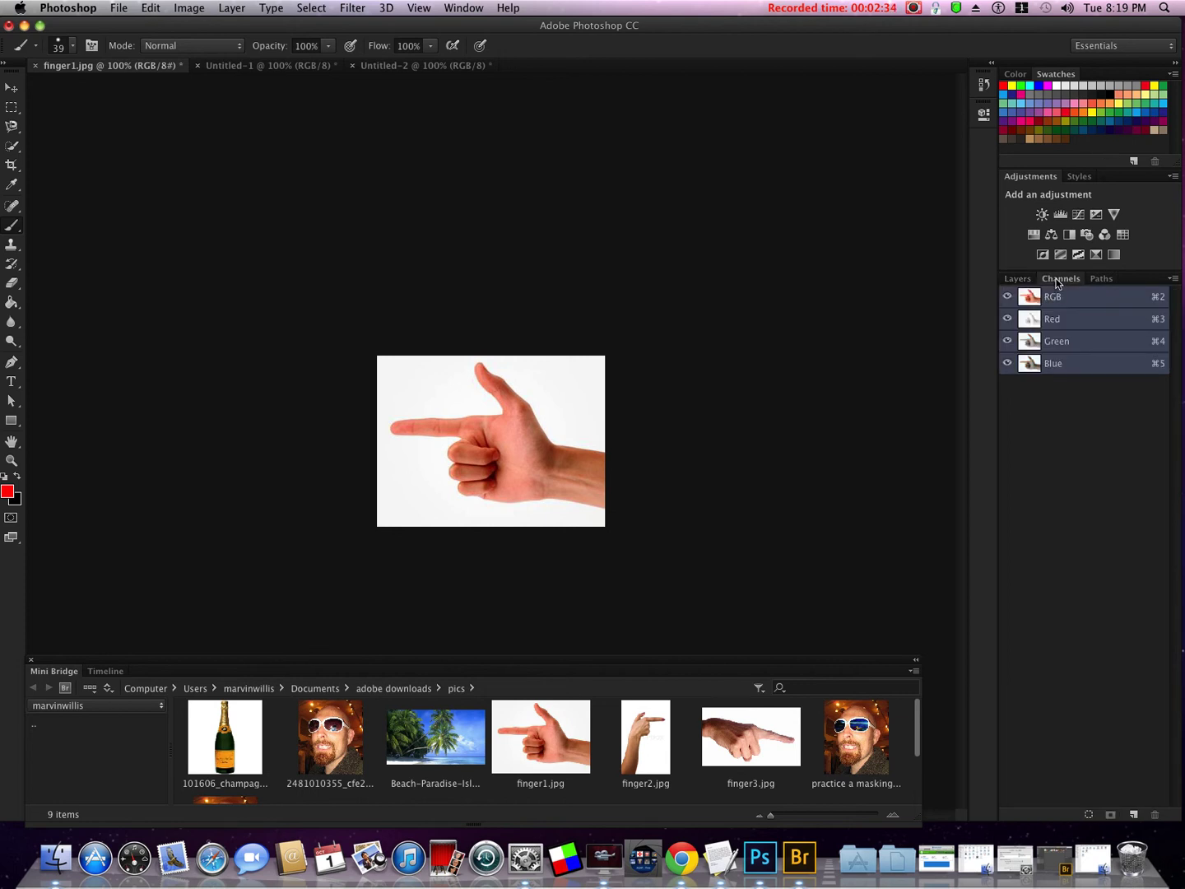
left_click(1099, 280)
left_click(1014, 281)
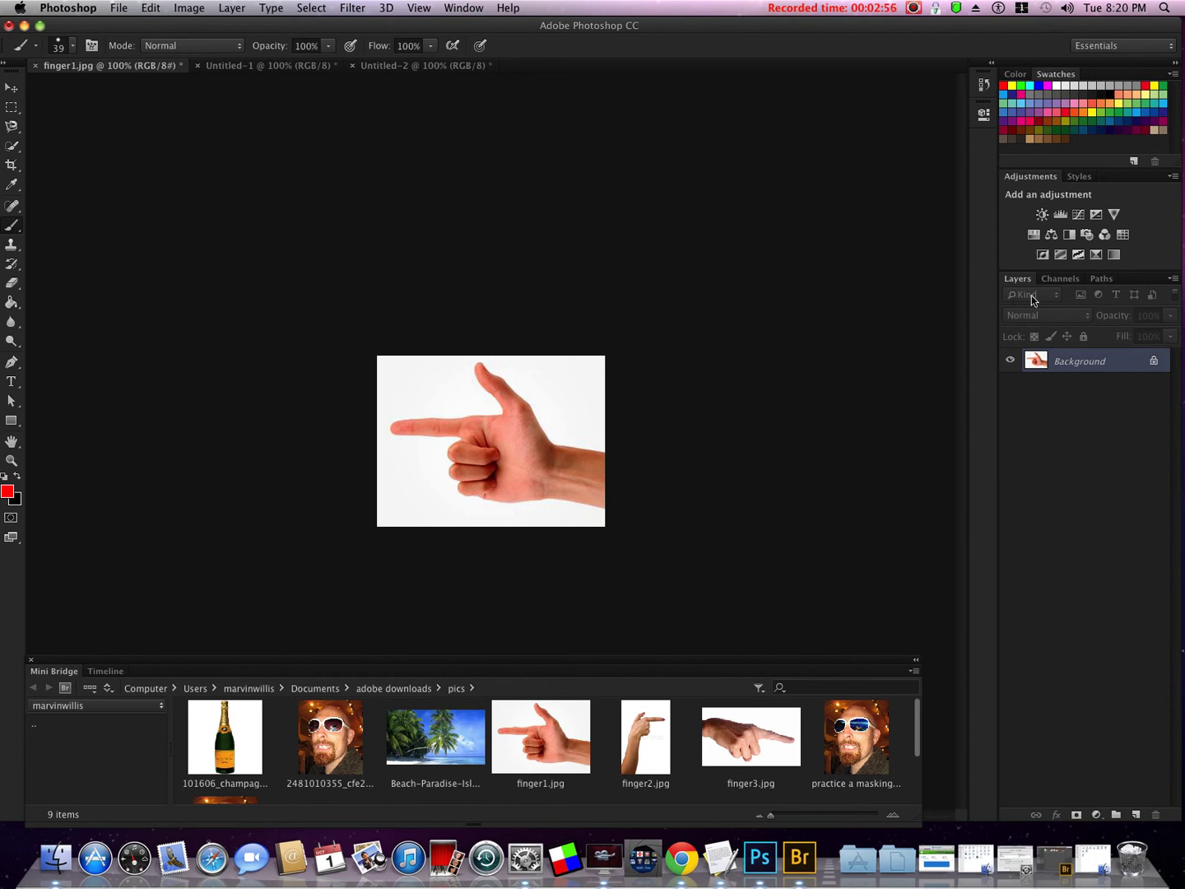
left_click(1063, 279)
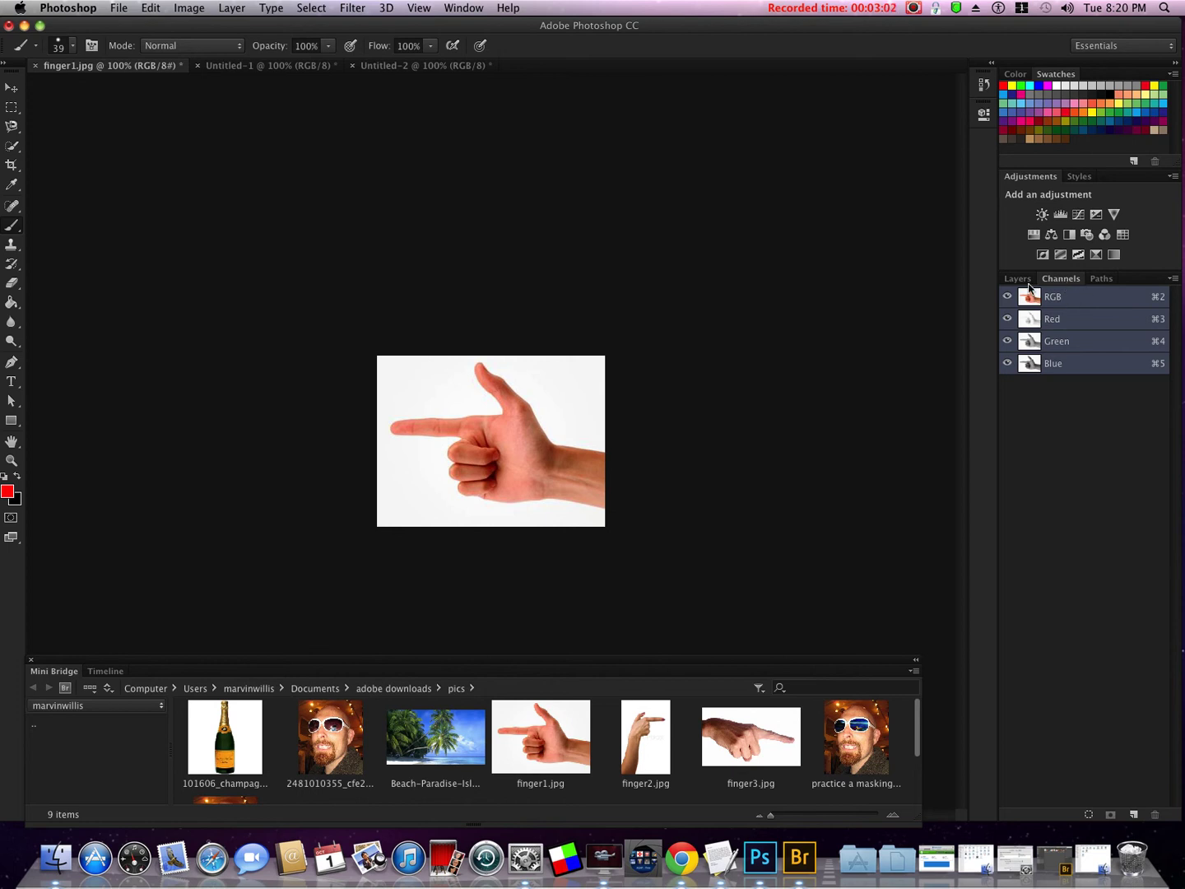
left_click(1025, 280)
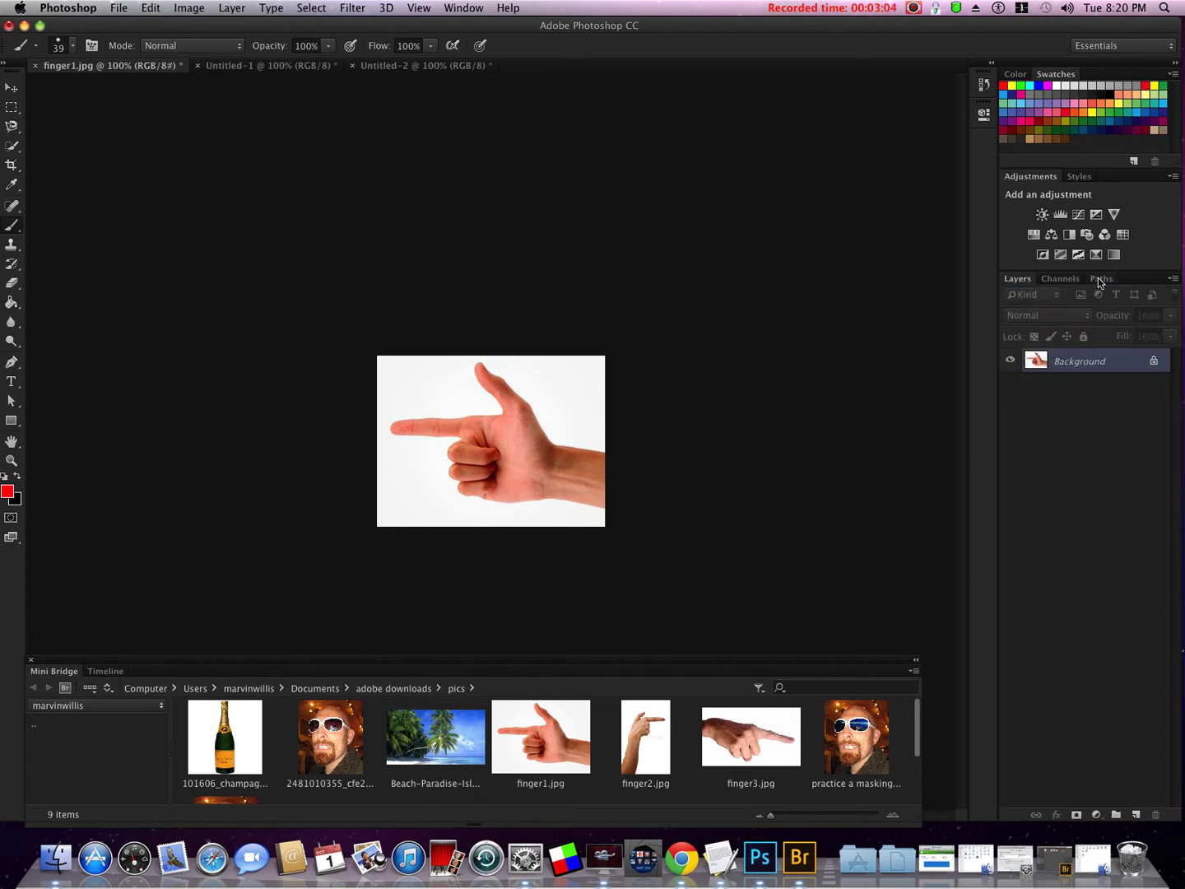
Step: Look through the image's paths, channels and layers again, ending on its paths
left_click(1100, 279)
left_click(1060, 277)
left_click(1018, 278)
left_click(1061, 279)
left_click(1101, 281)
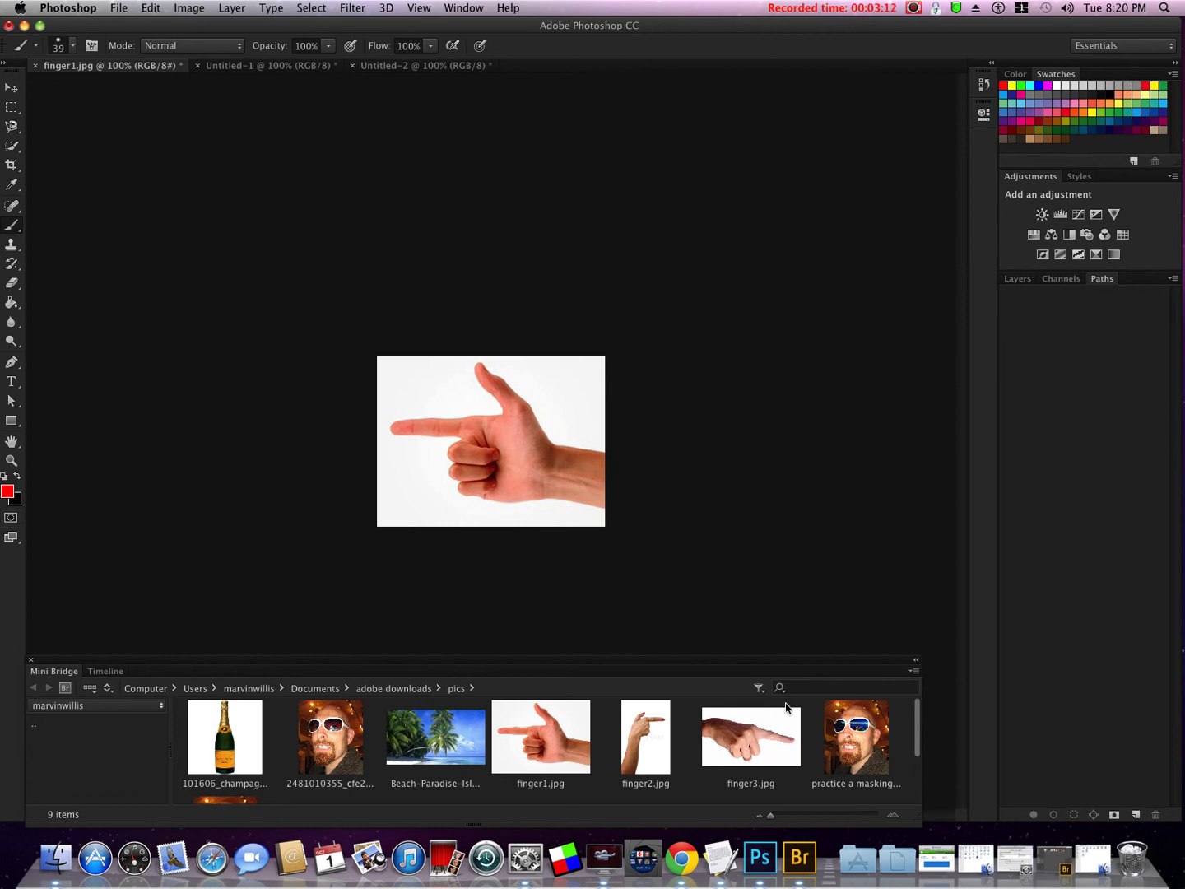
Step: Show the document's history and collapse the Mini Bridge panel
left_click(985, 85)
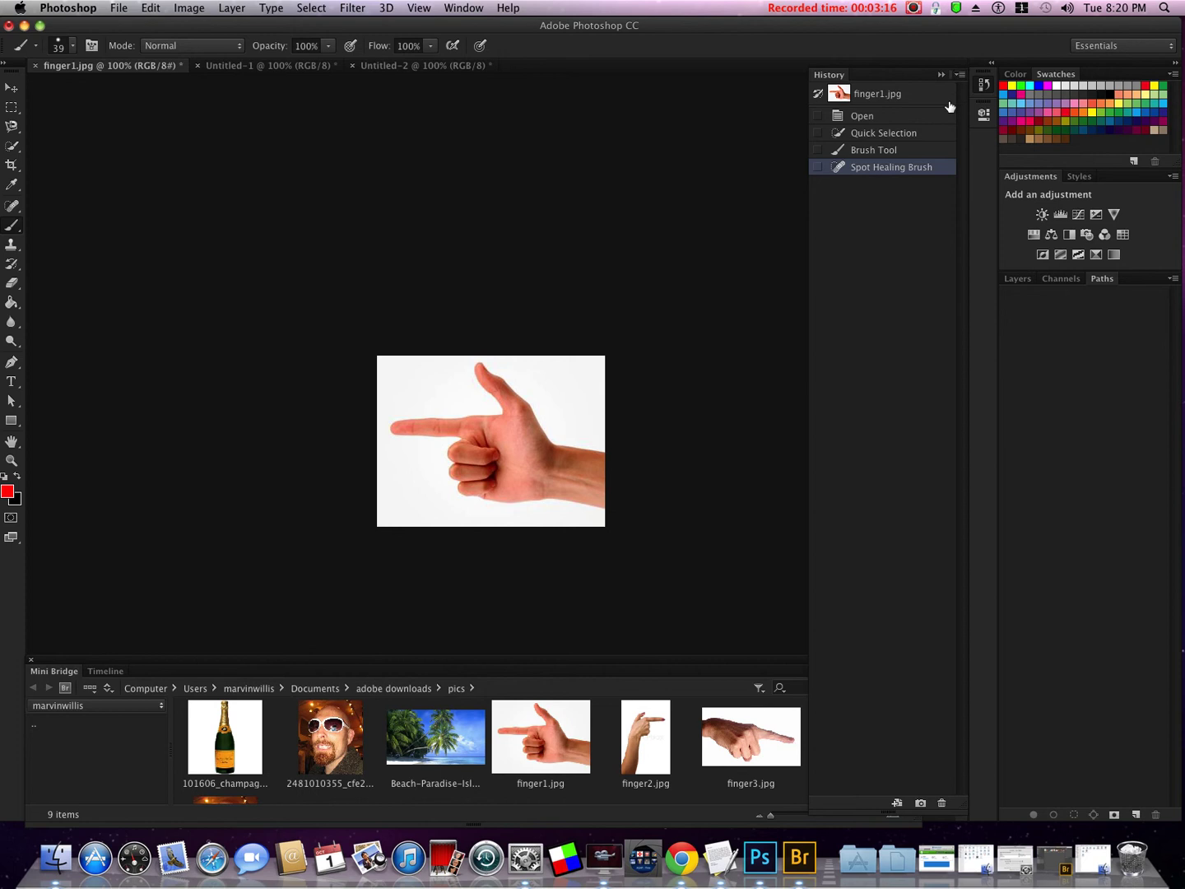
left_click_drag(891, 812, 919, 860)
double_click(54, 669)
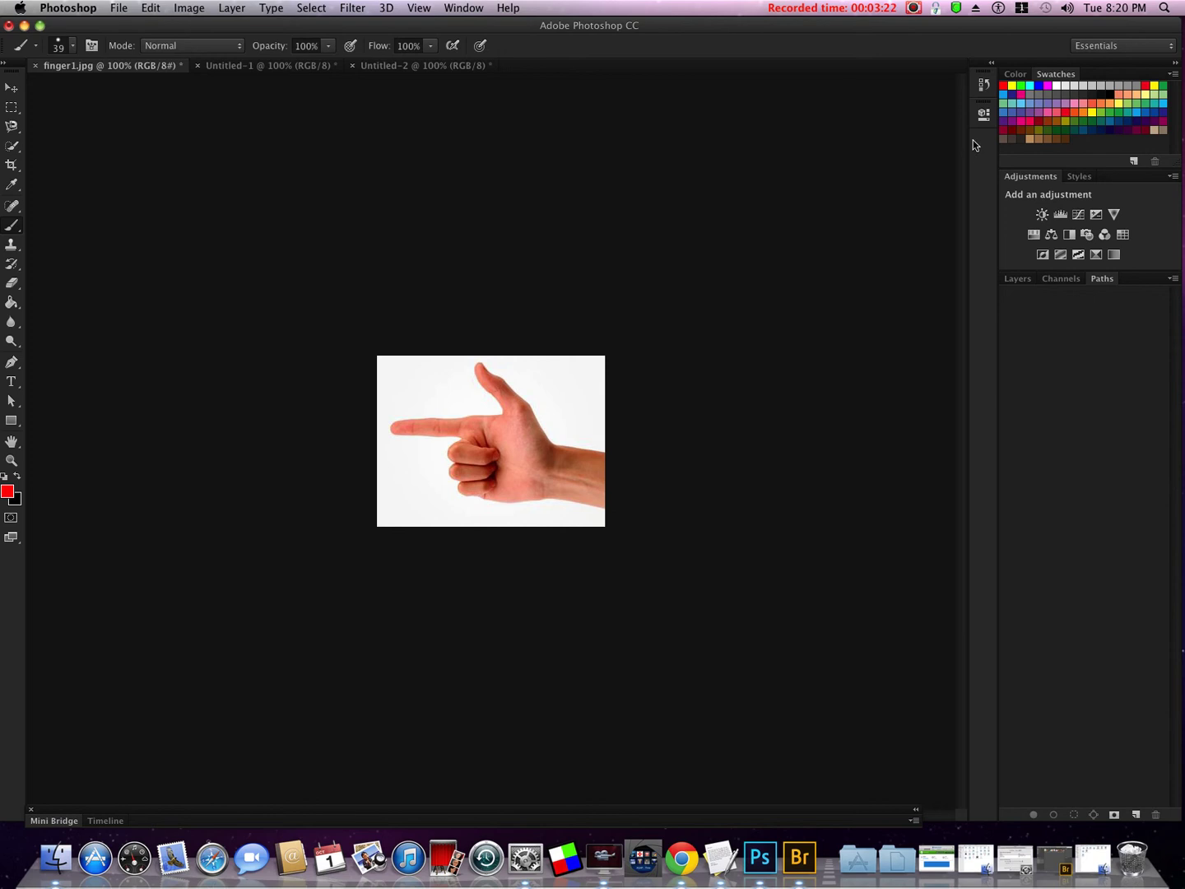
Step: Undock the Layers panel next to the history, stretch it to full height and hide the history again
left_click(984, 85)
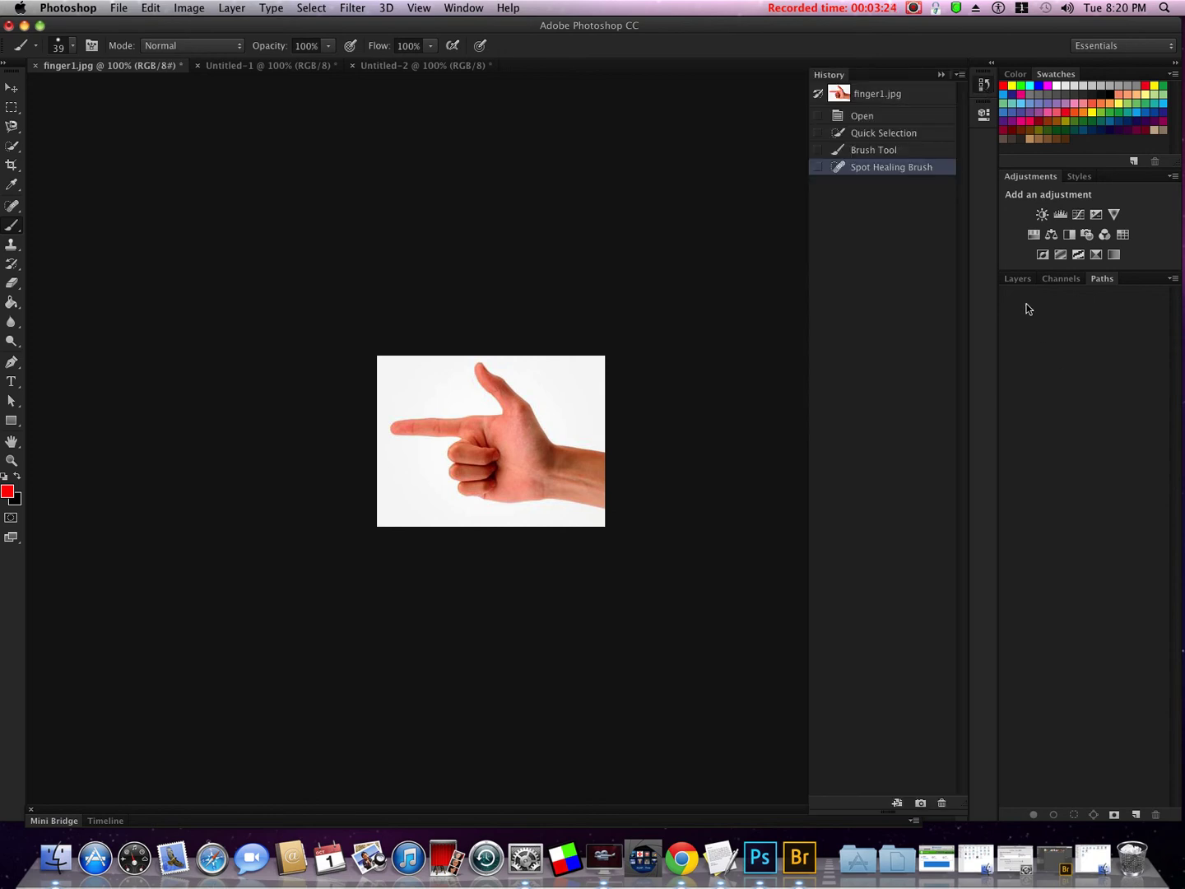
left_click(1018, 278)
left_click_drag(1019, 280, 647, 79)
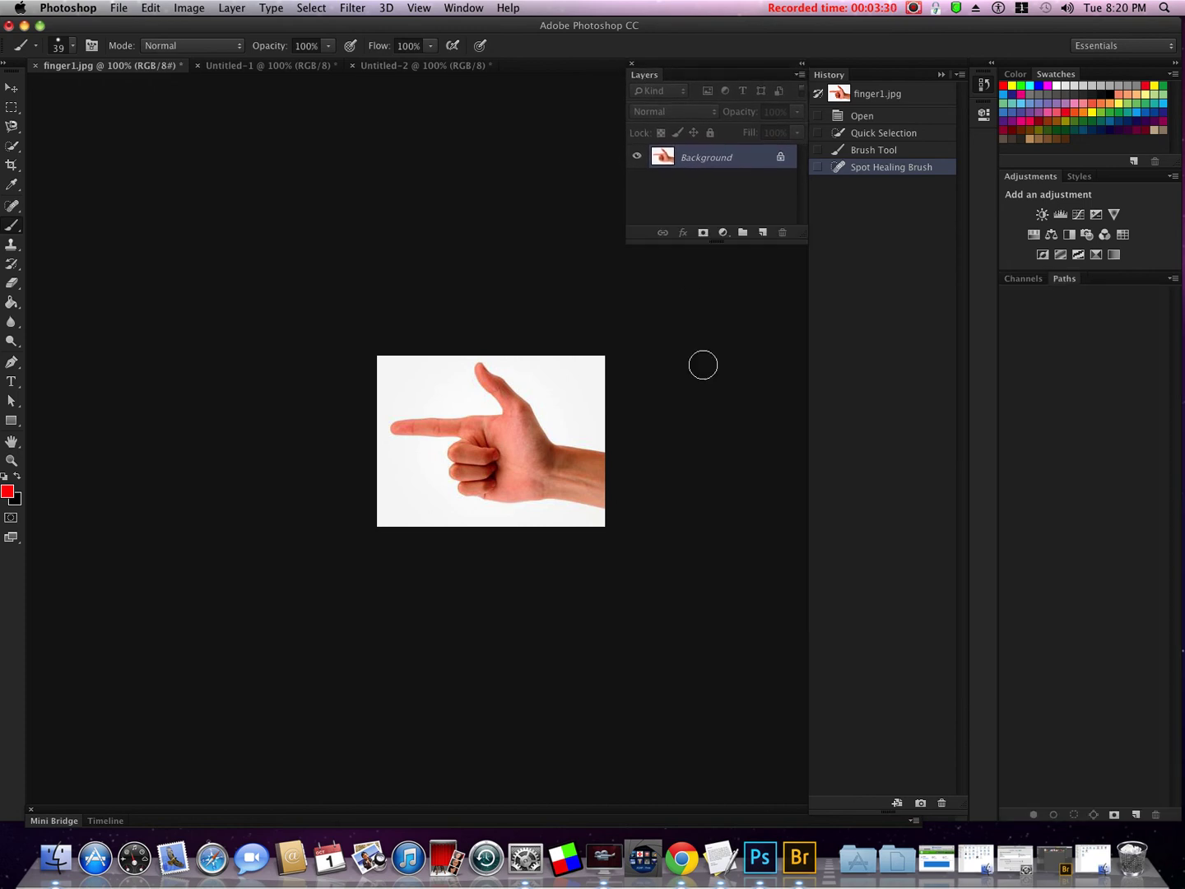
left_click_drag(719, 246, 749, 818)
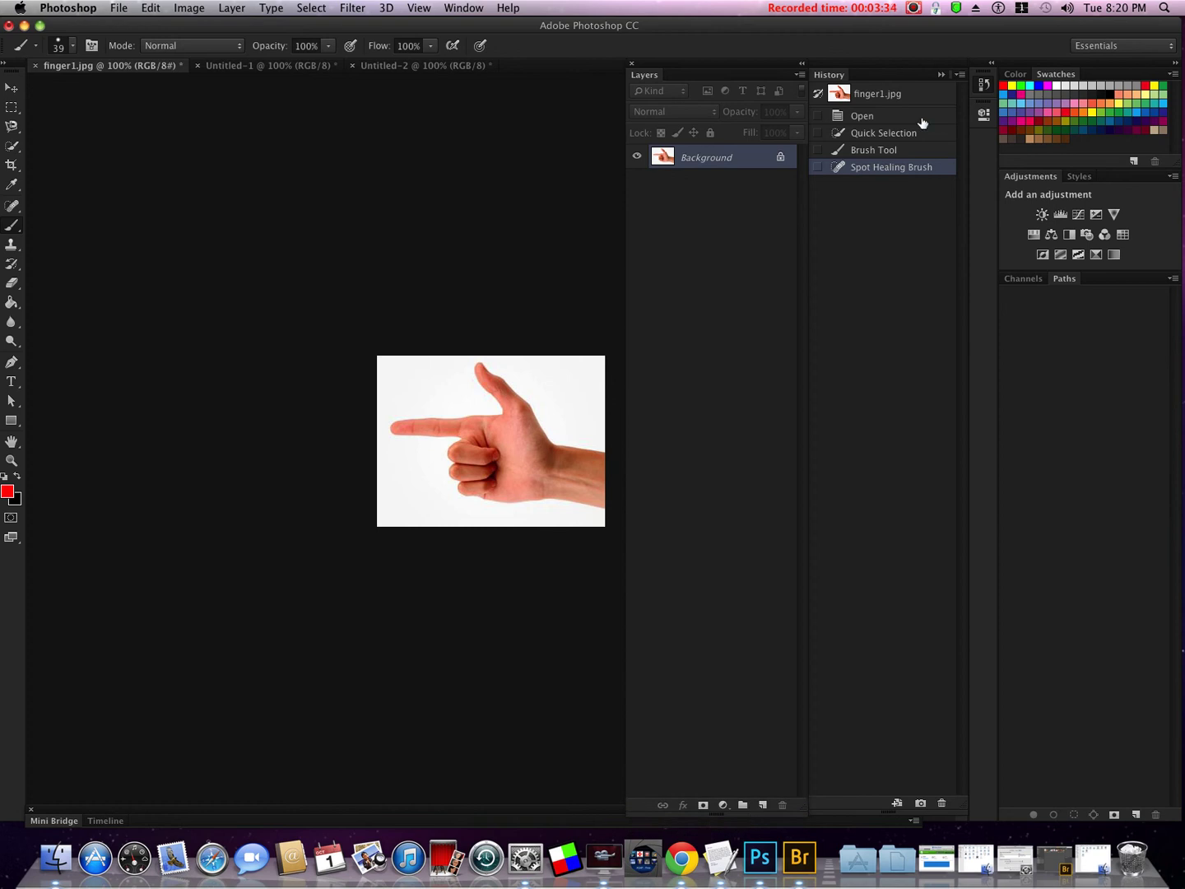
left_click(942, 75)
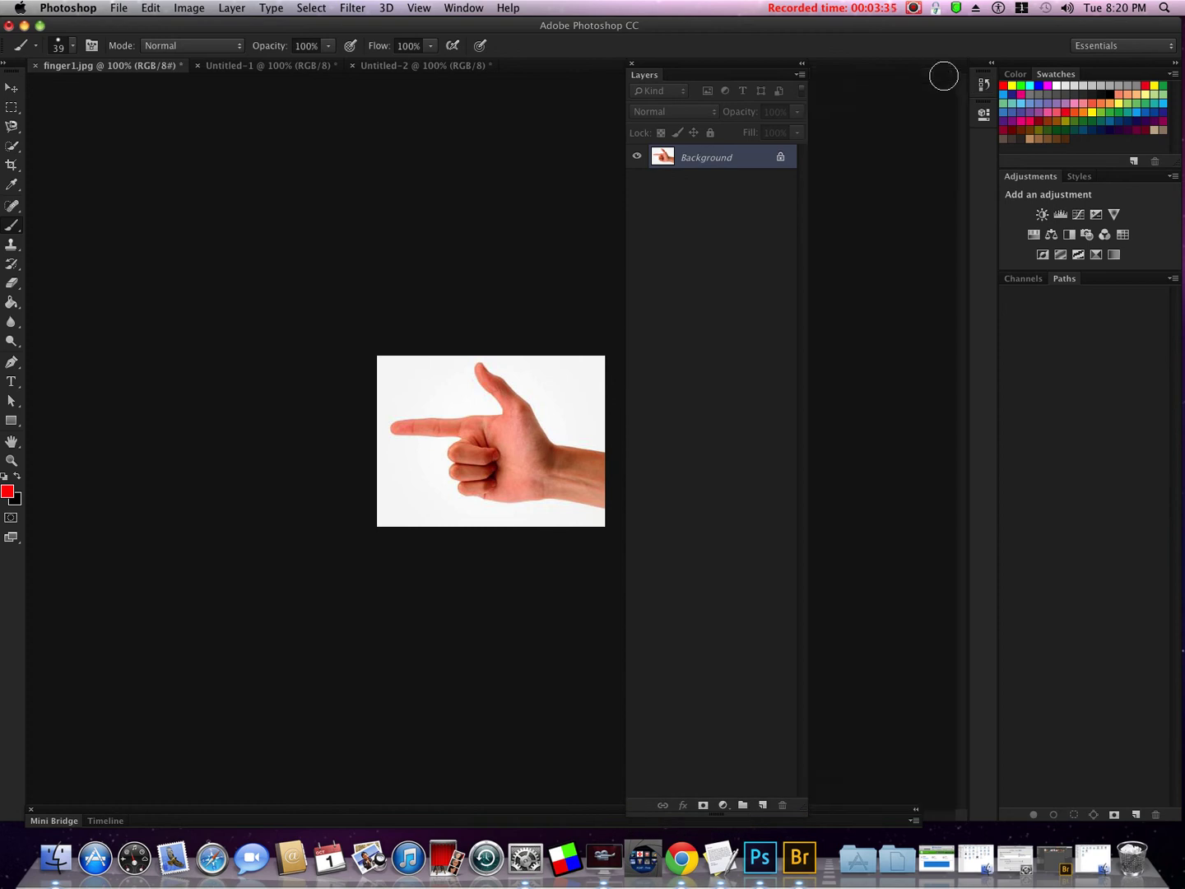
Step: Collapse the floating Layers panel to an icon, expand it again and close it
left_click(801, 66)
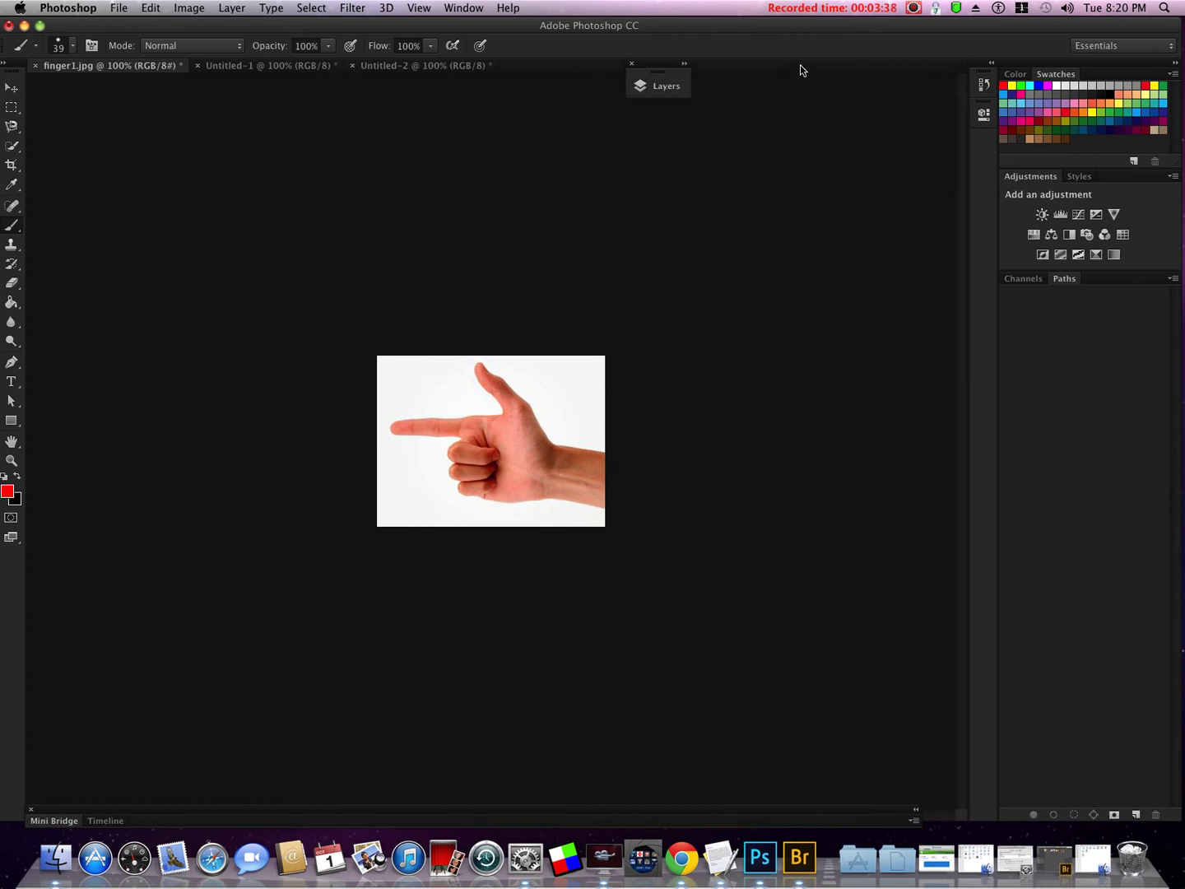
left_click(685, 64)
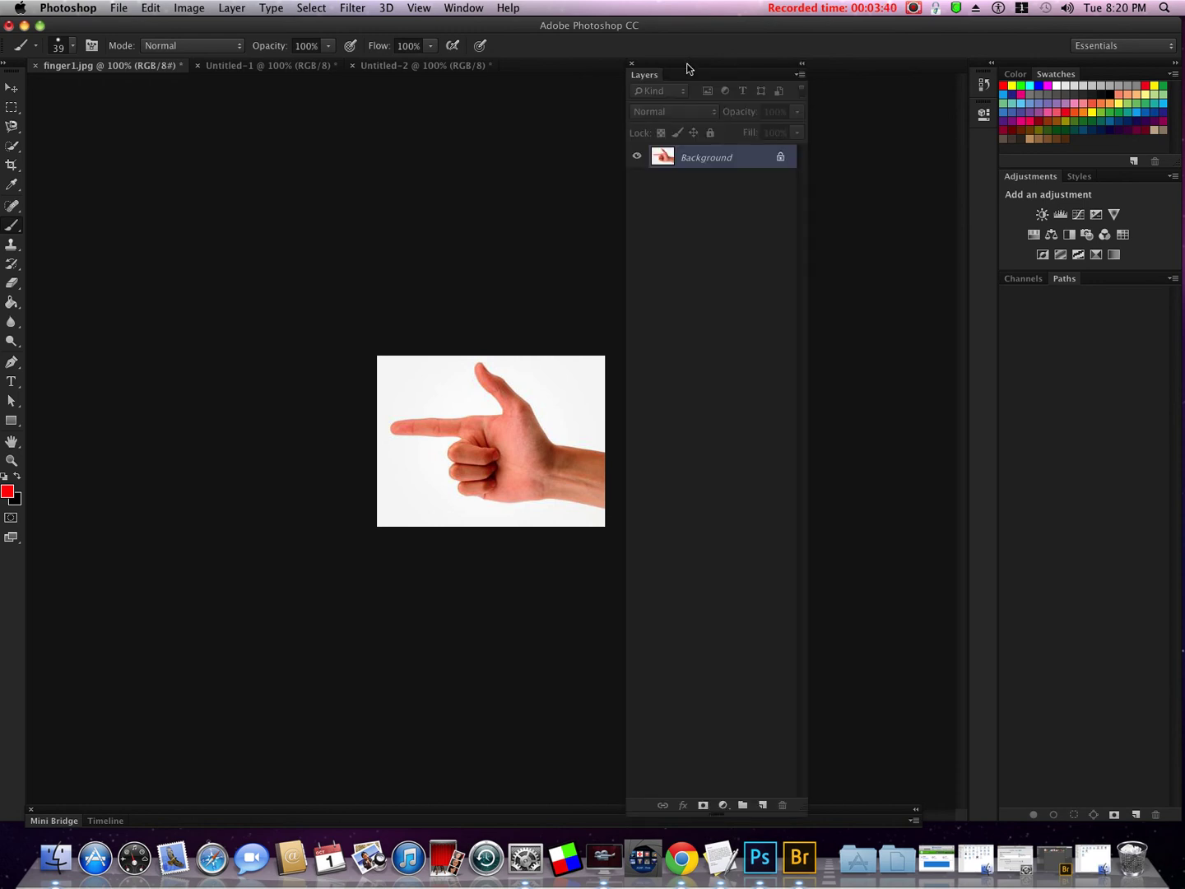
left_click(798, 76)
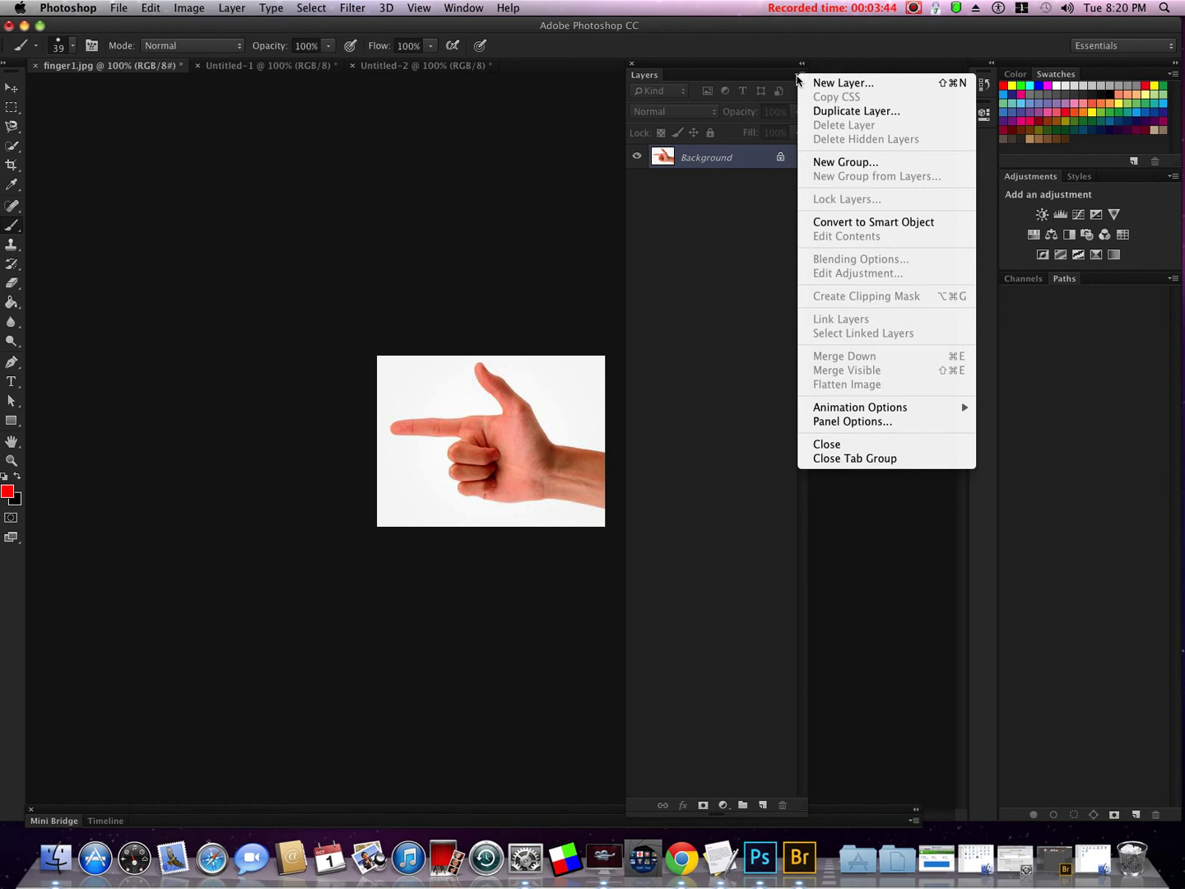
left_click(861, 445)
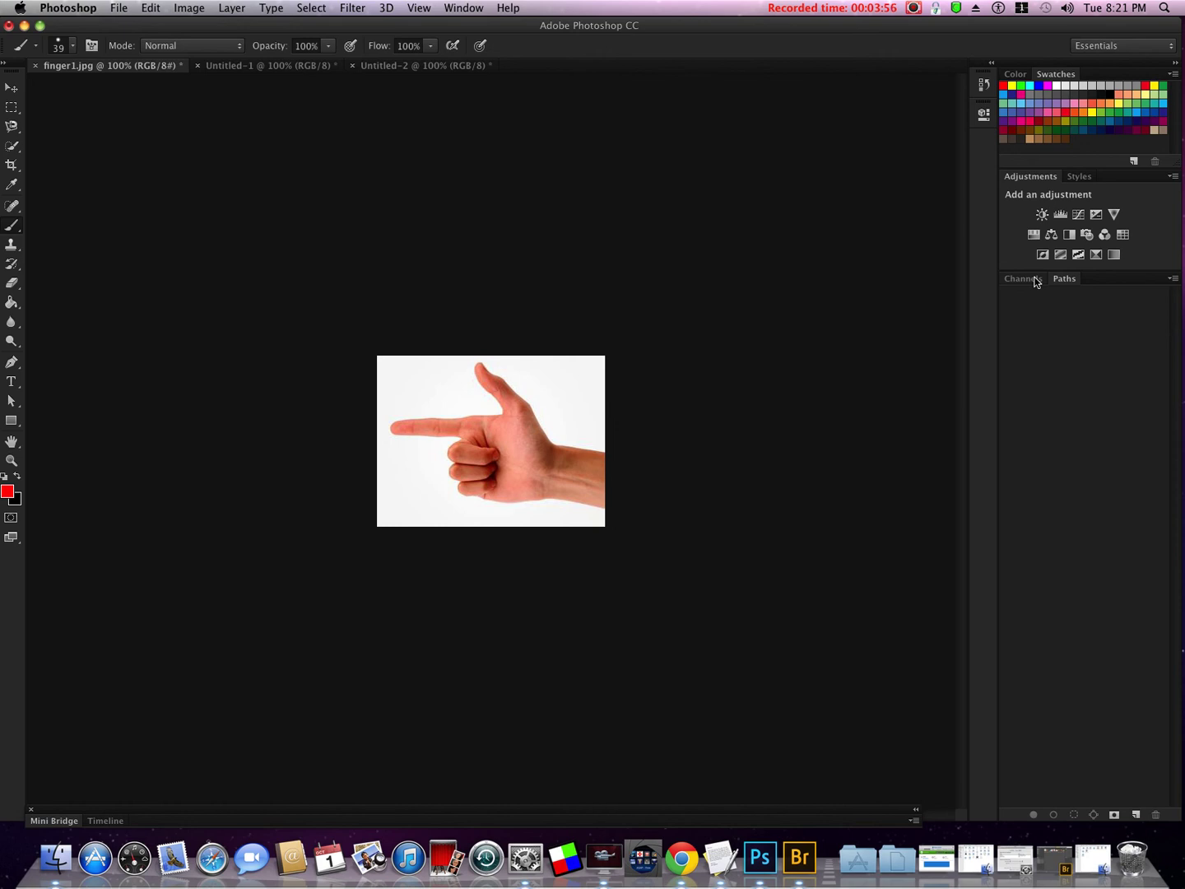
Step: Undock the Channels panel, stretch it downward, then collapse it to an icon beside the panel dock
left_click_drag(1036, 282, 801, 82)
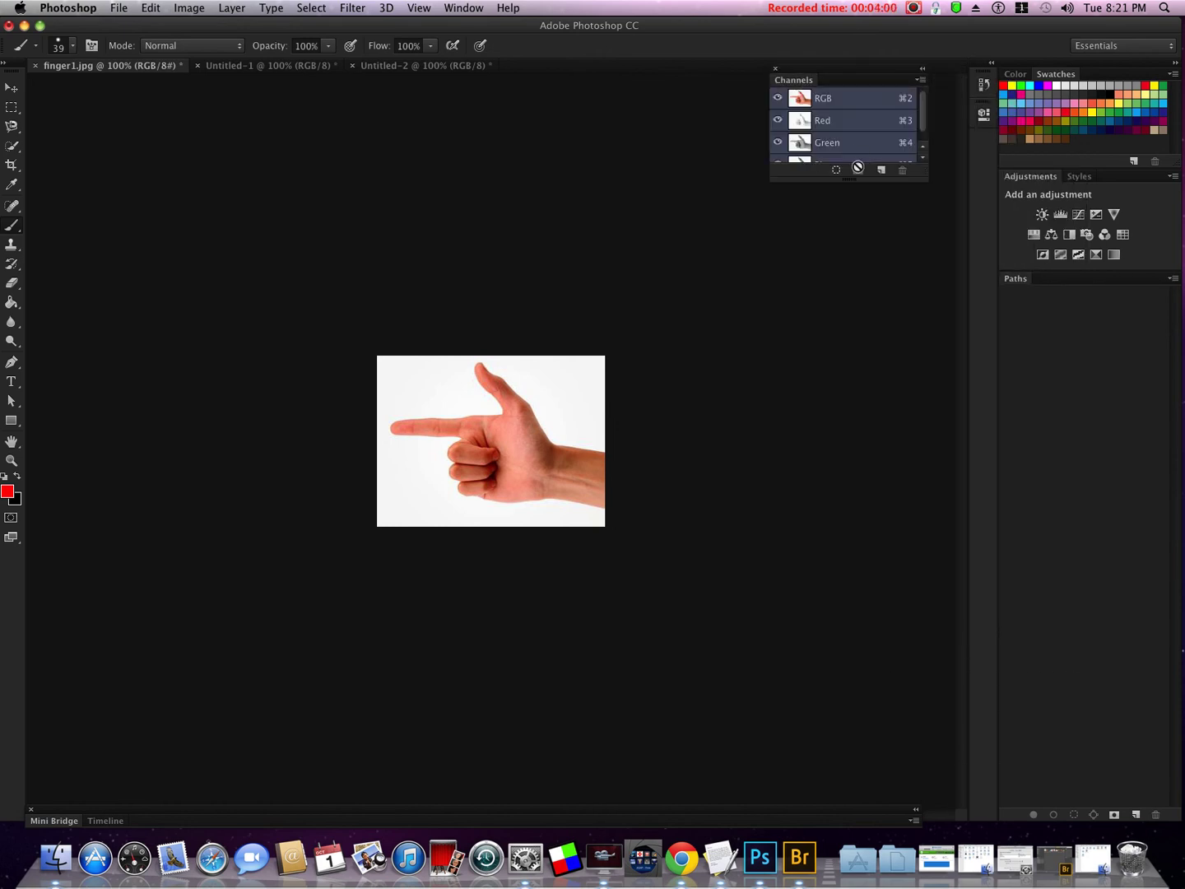
left_click_drag(855, 182, 898, 794)
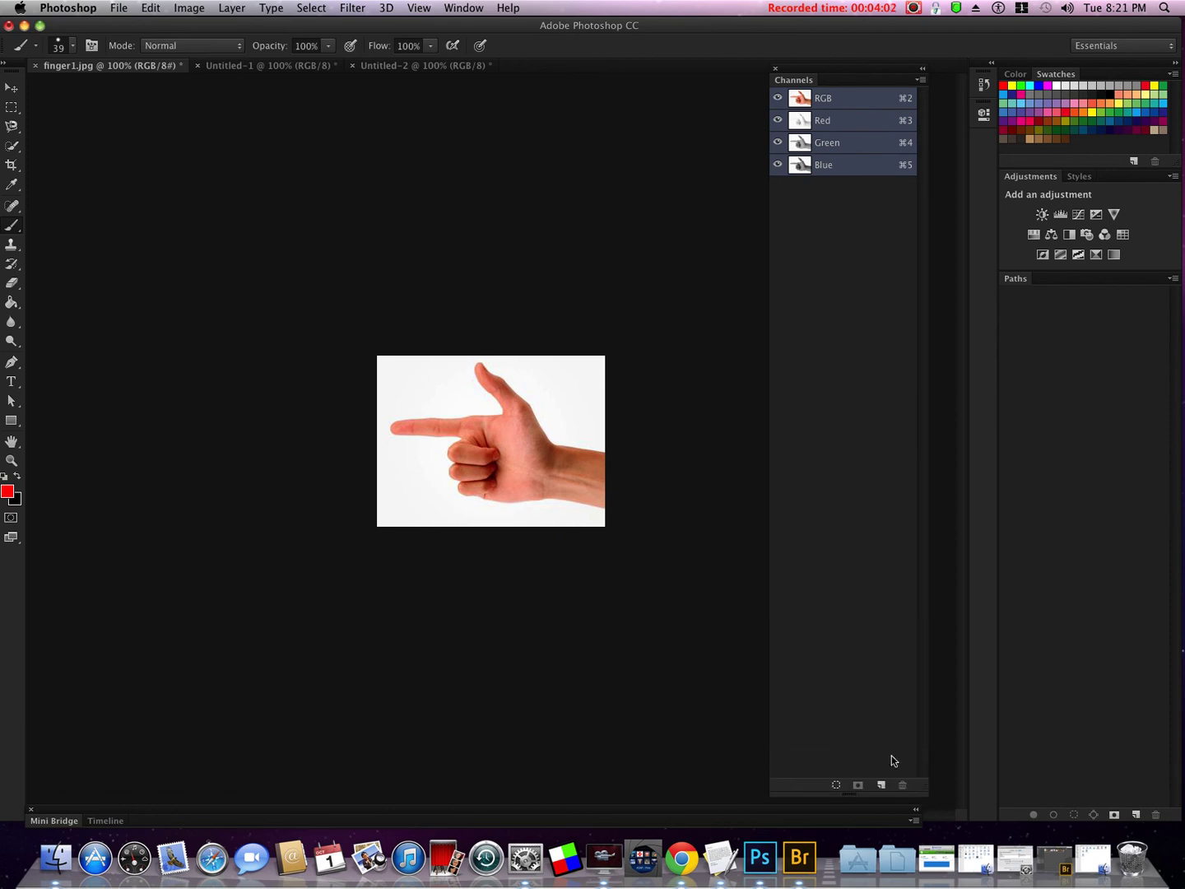
left_click(922, 69)
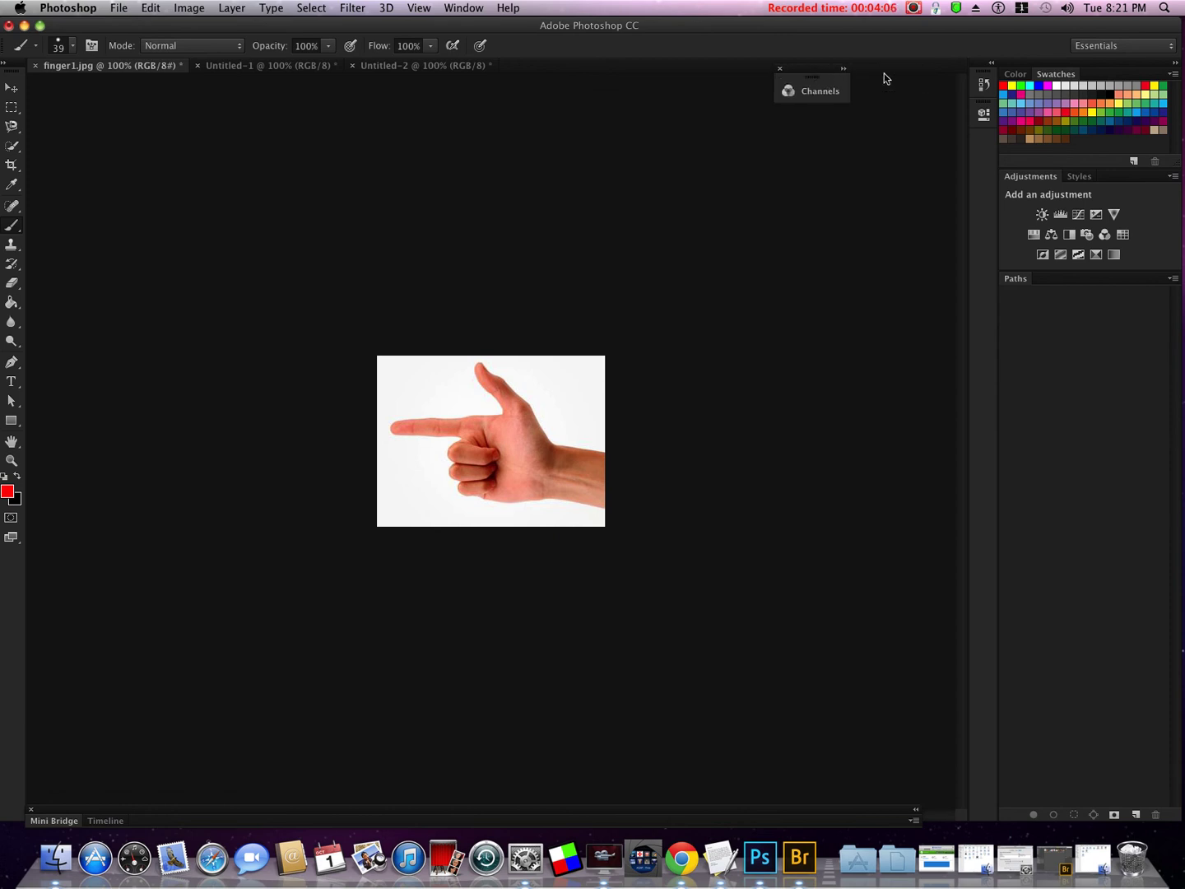
left_click_drag(884, 77, 920, 69)
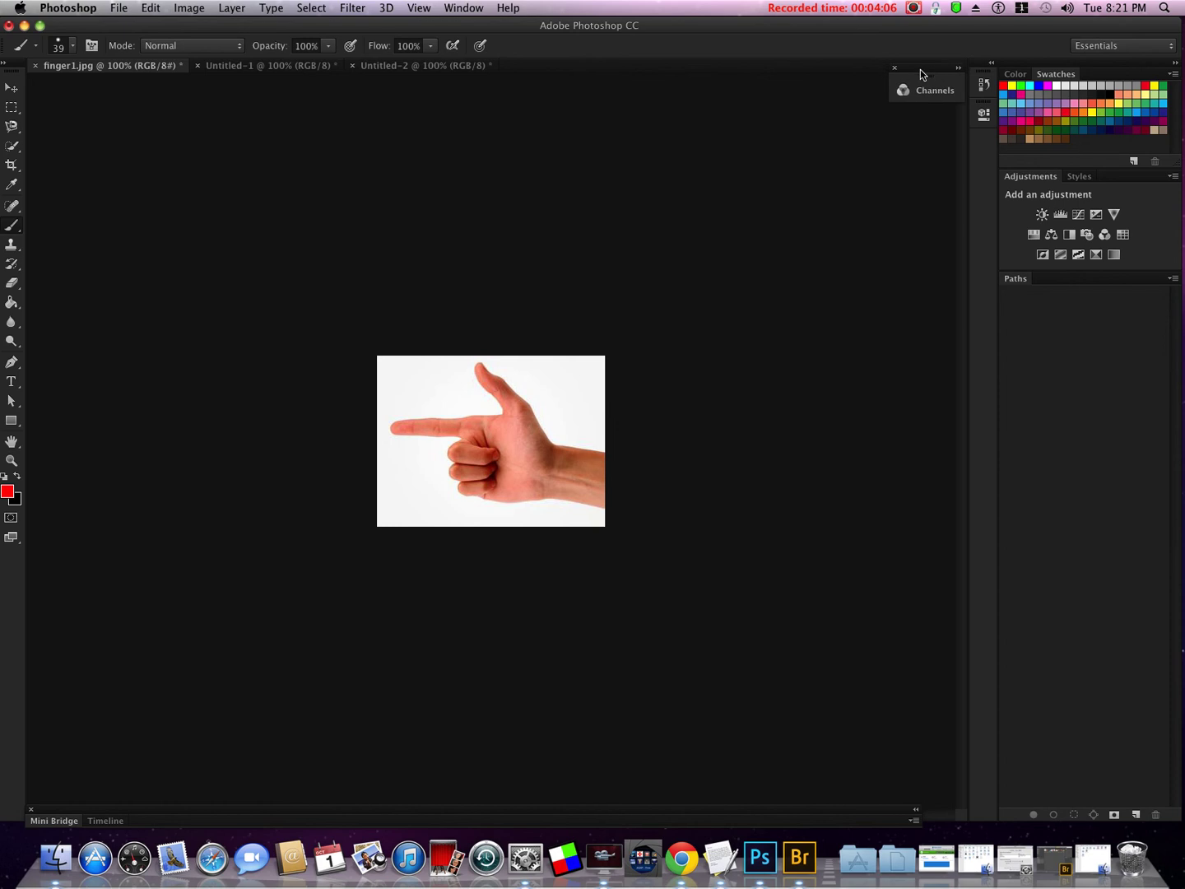
Step: Close the Swatches panel so only Color remains in its group
left_click(1015, 74)
left_click(1056, 75)
left_click(1175, 75)
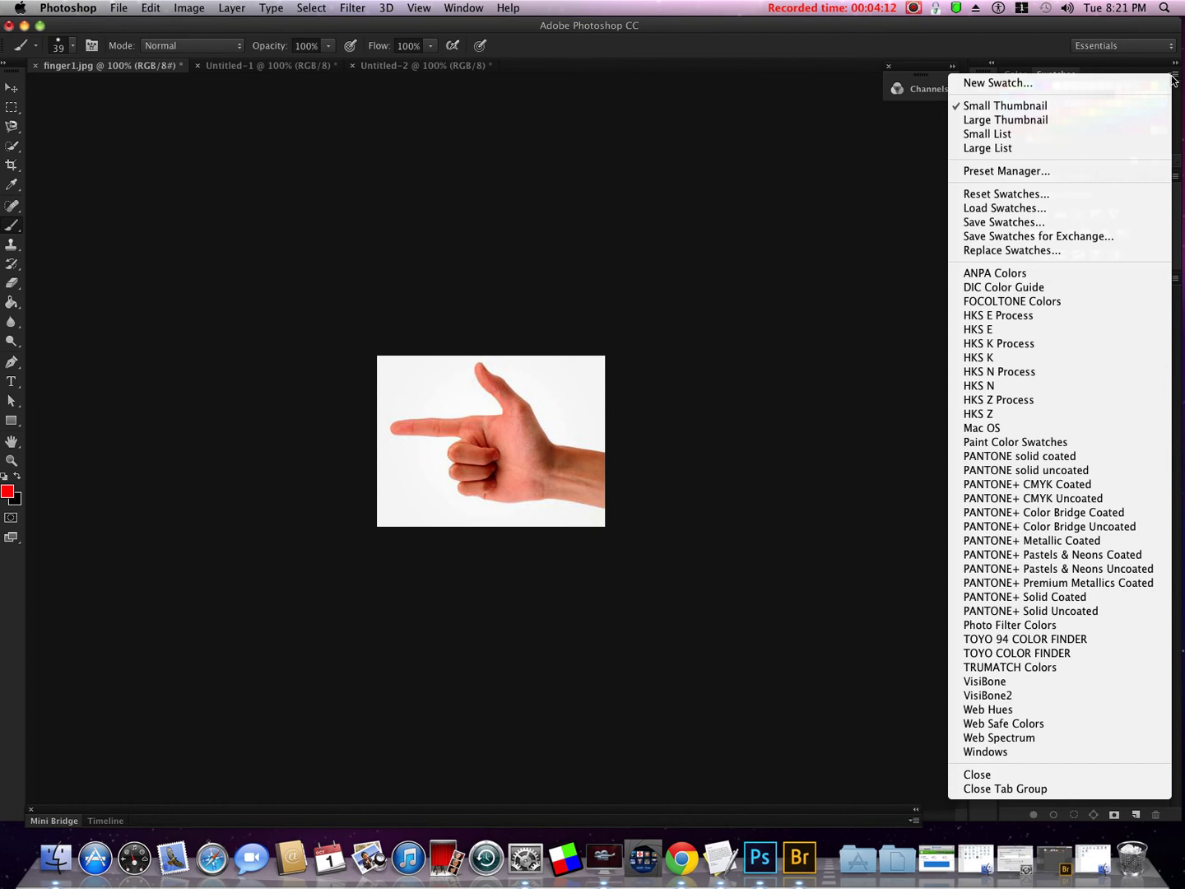
left_click(1010, 776)
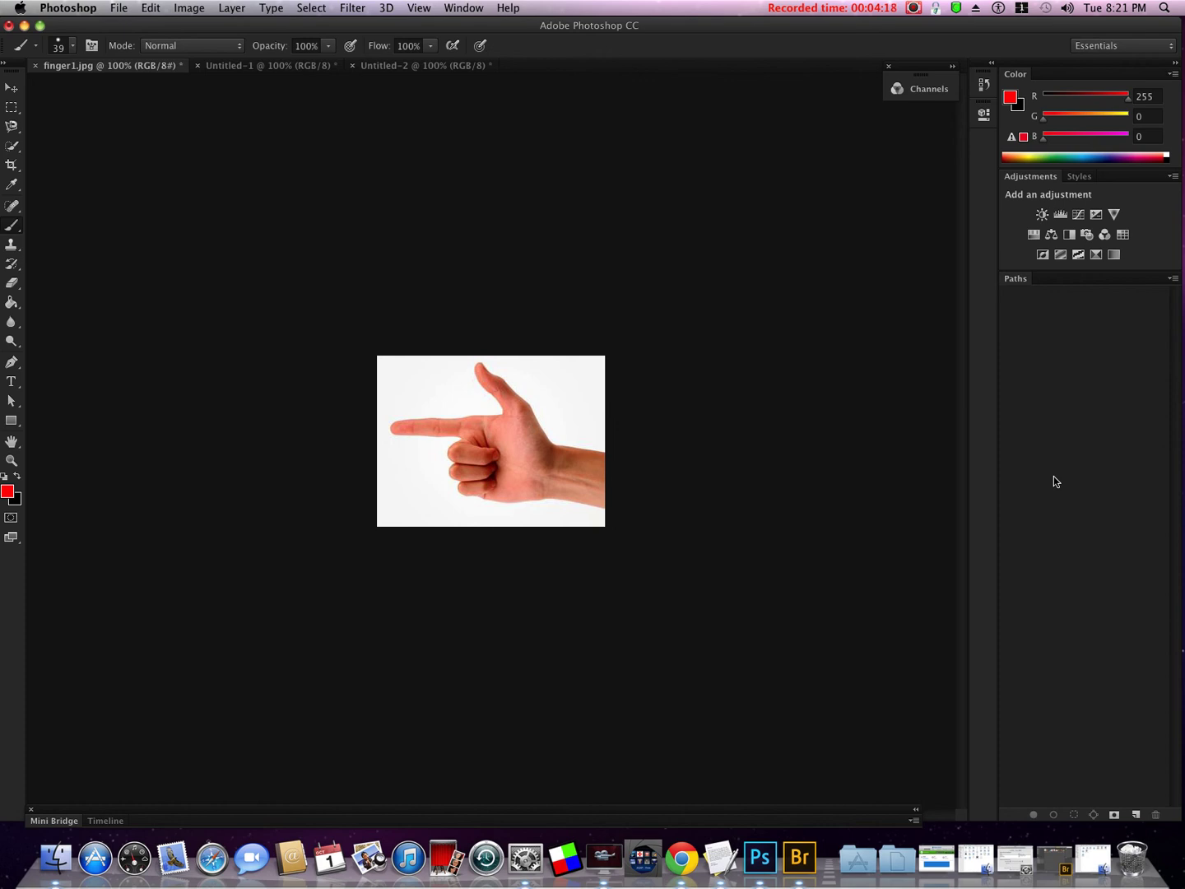
Step: Close the program window with finger1.jpg, Untitled-1 and Untitled-2, discarding all unsaved changes
left_click(10, 26)
left_click(565, 285)
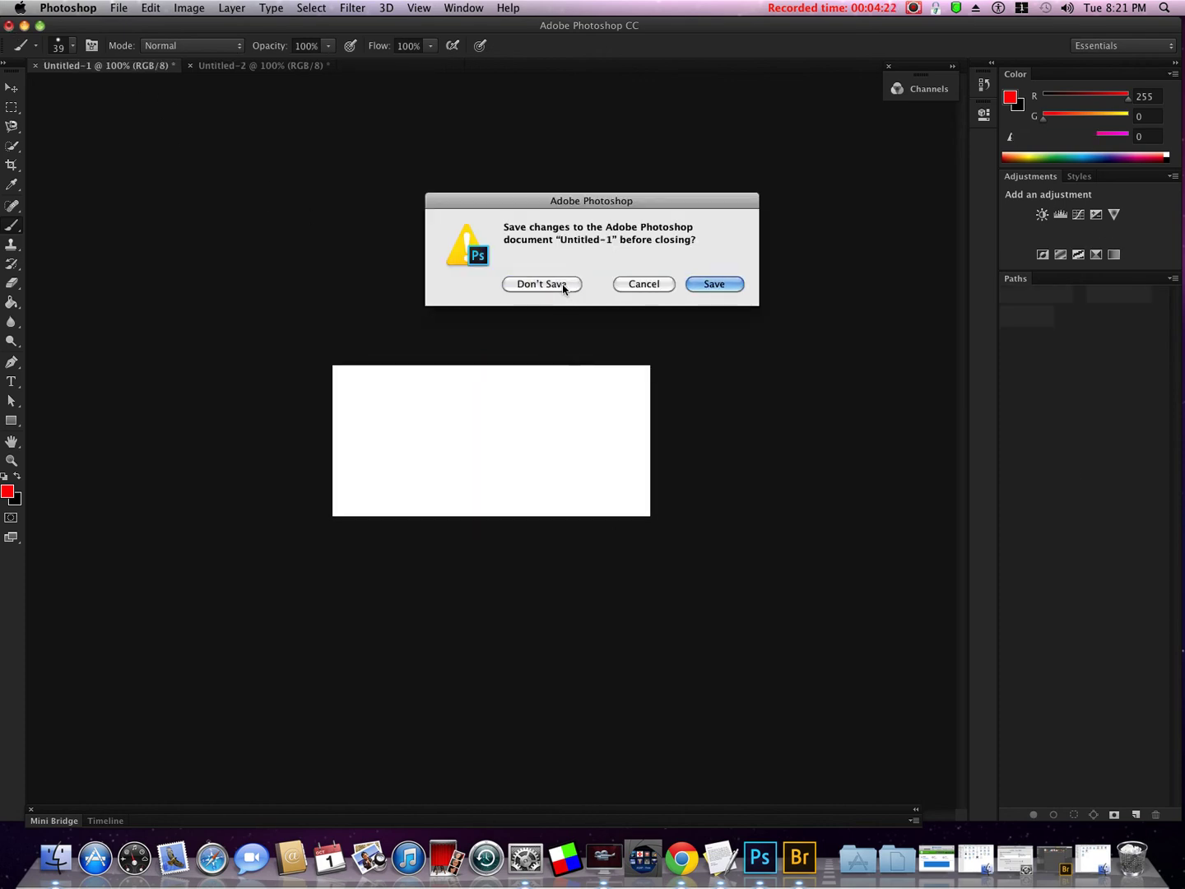
left_click(563, 286)
left_click(563, 285)
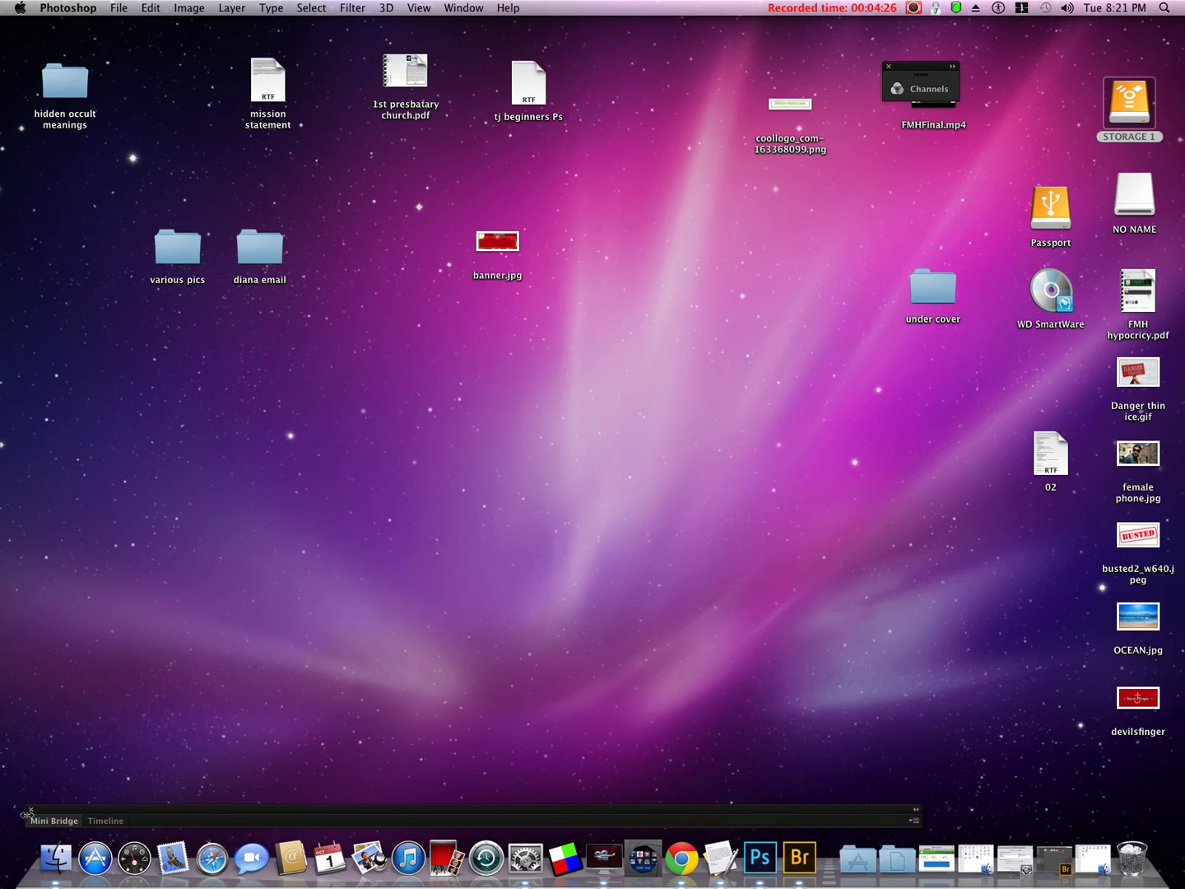
Step: Reopen Adobe Photoshop CC from the Applications folder
left_click(856, 862)
left_click(717, 381)
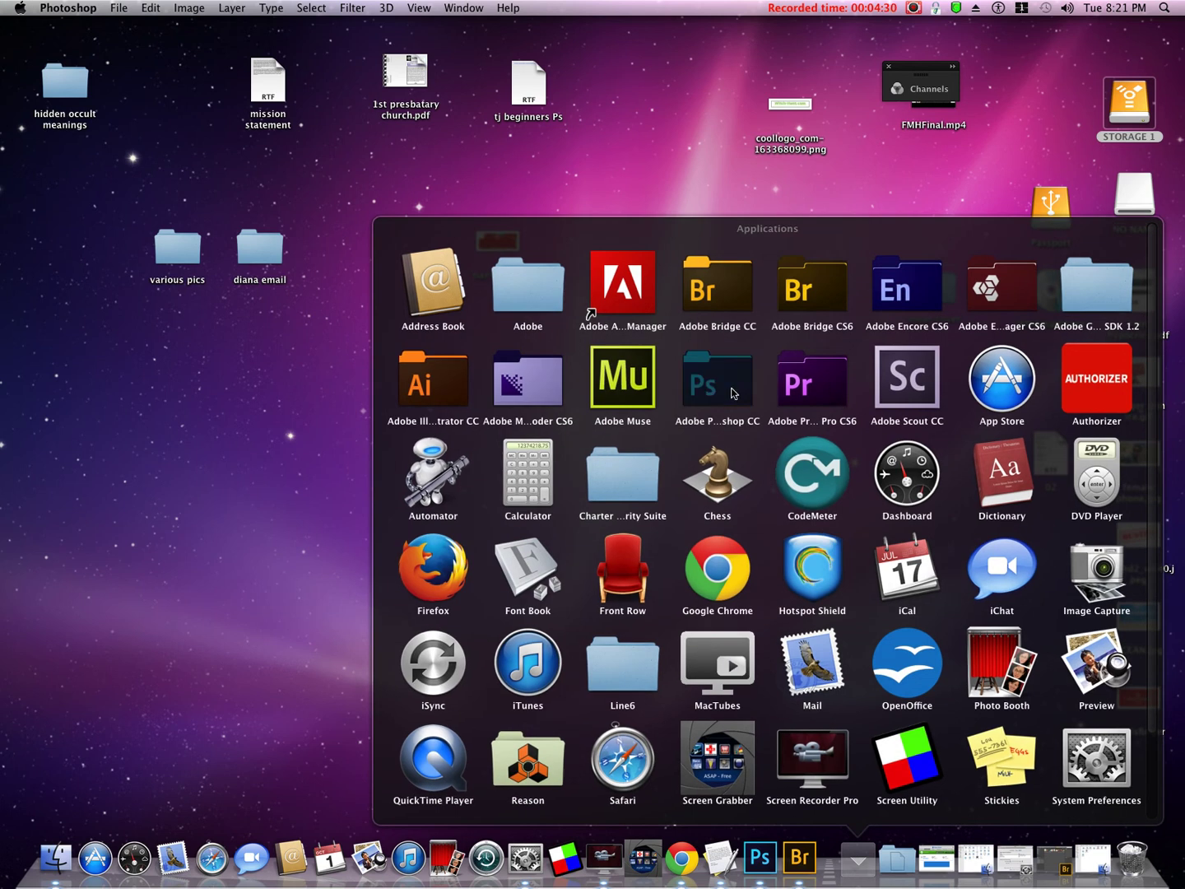
left_click(778, 558)
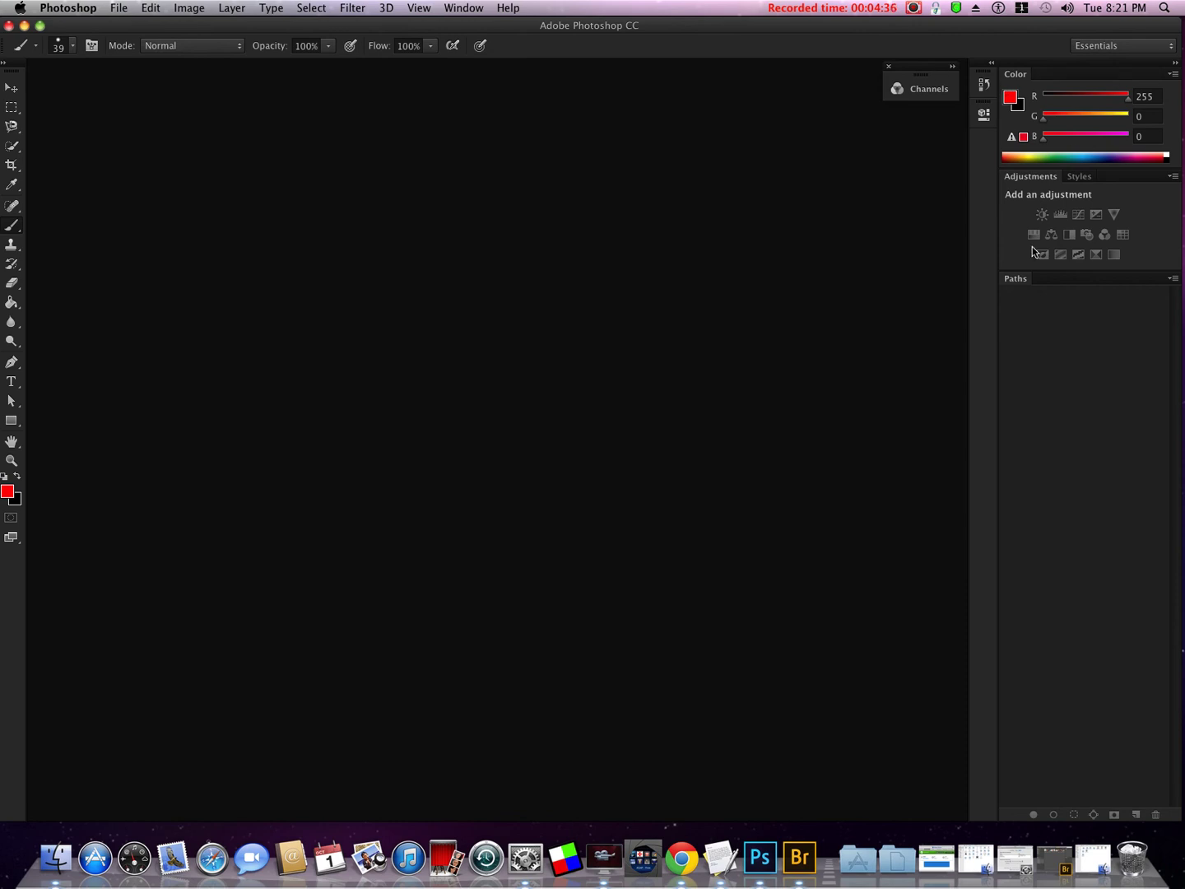
Step: Reset the Essentials workspace to its default panel layout and bring Channels to the front of its group
left_click(1171, 46)
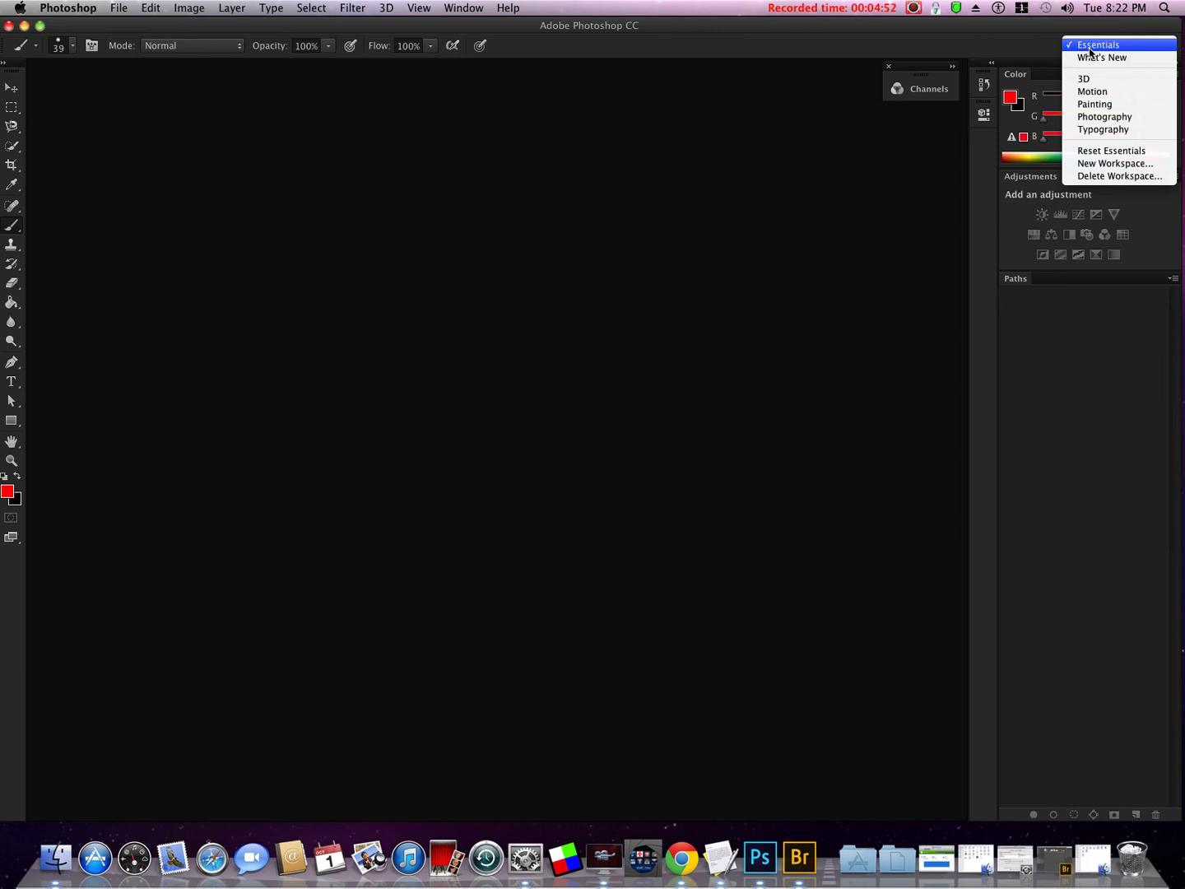
left_click(1127, 151)
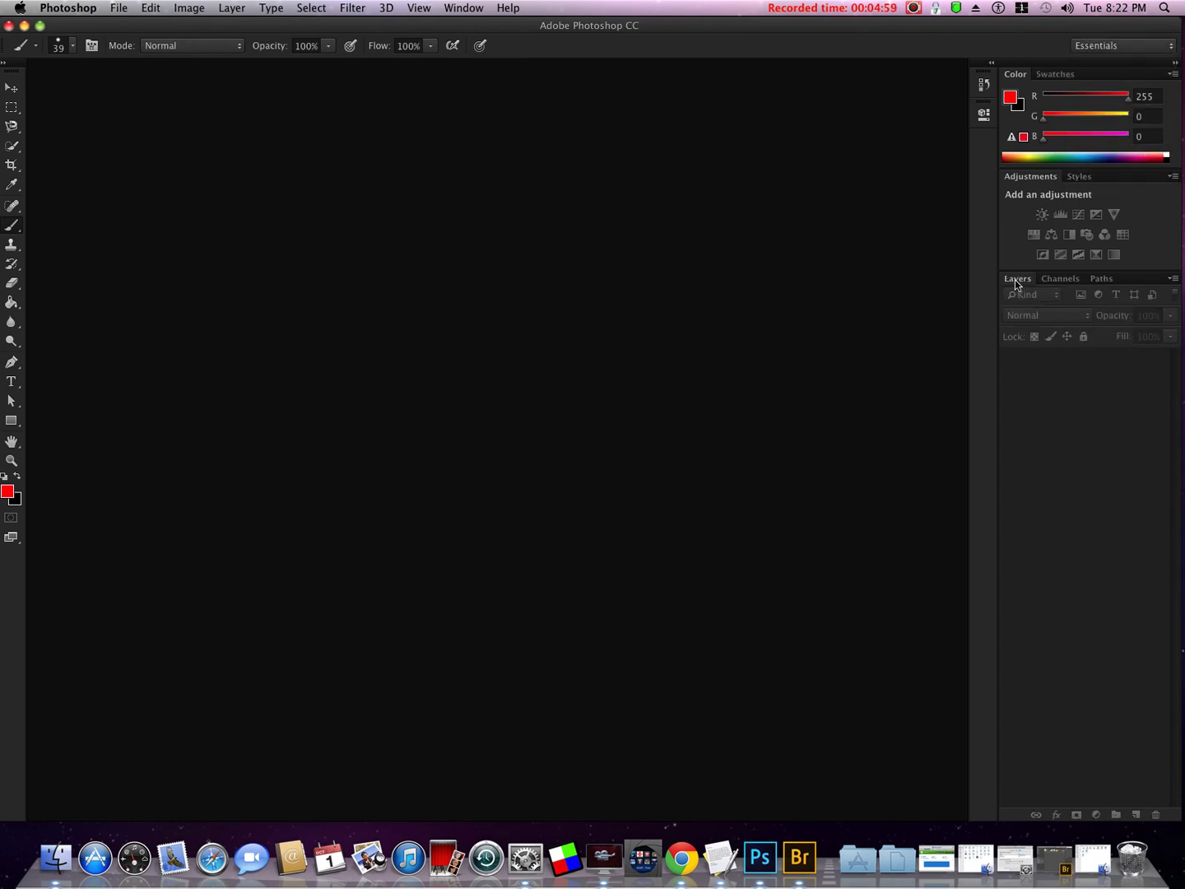
left_click(1060, 278)
Step: Open the History panel, stretch it to full height and collapse it again
left_click(985, 84)
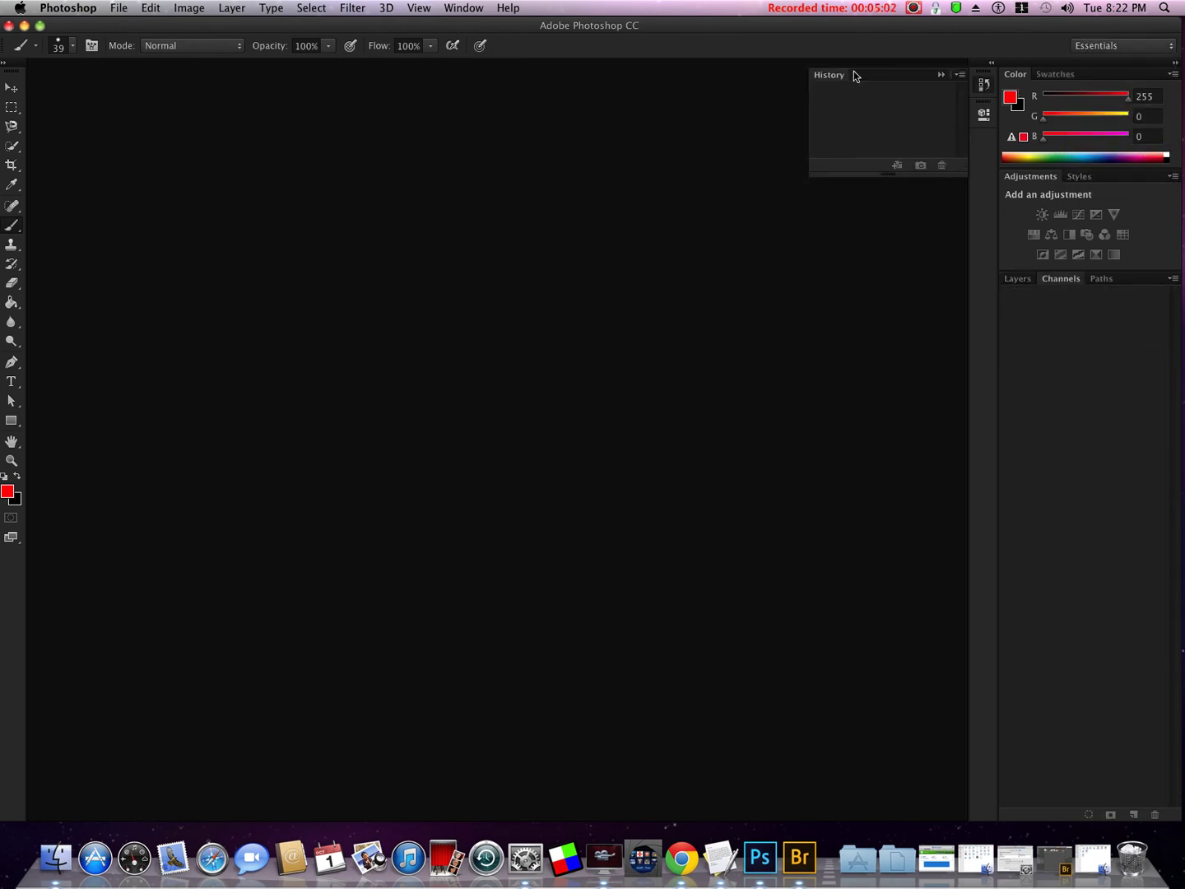
left_click_drag(888, 174, 956, 814)
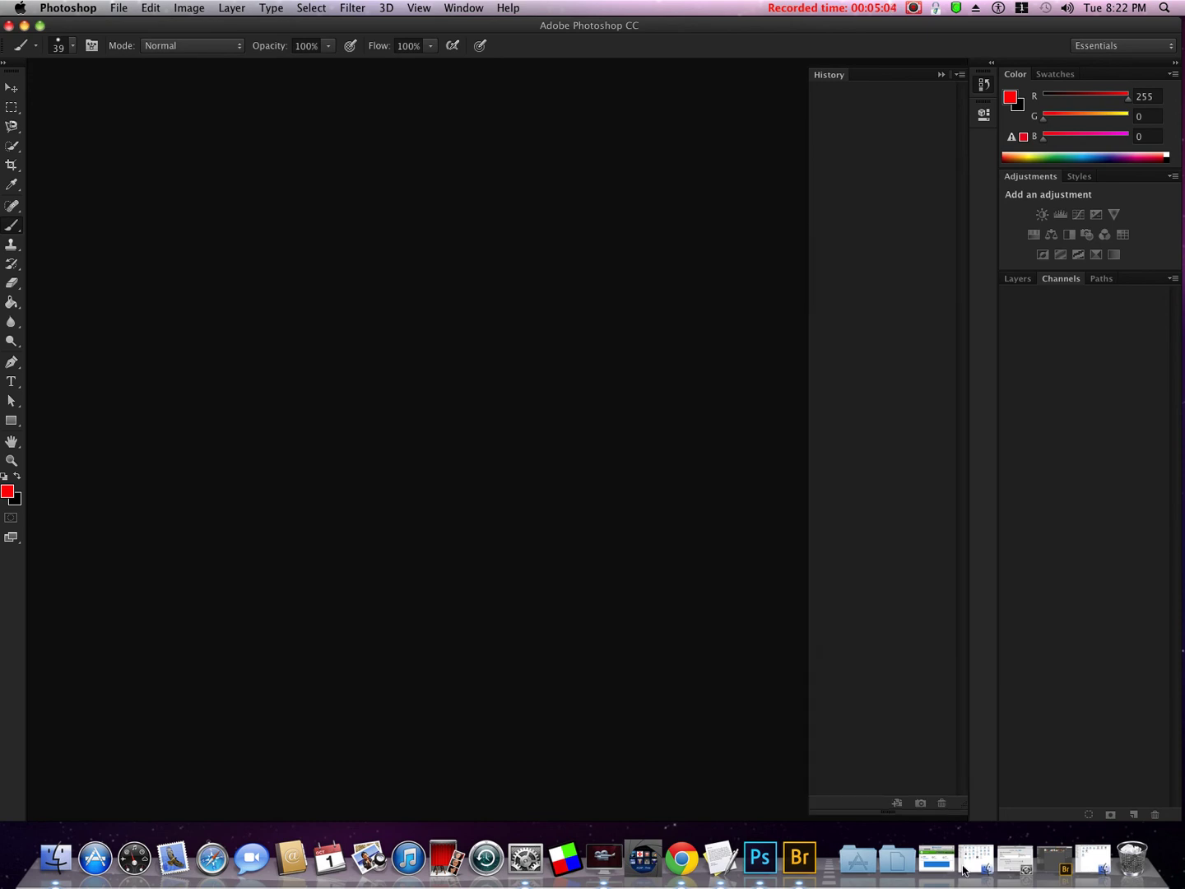
left_click(944, 74)
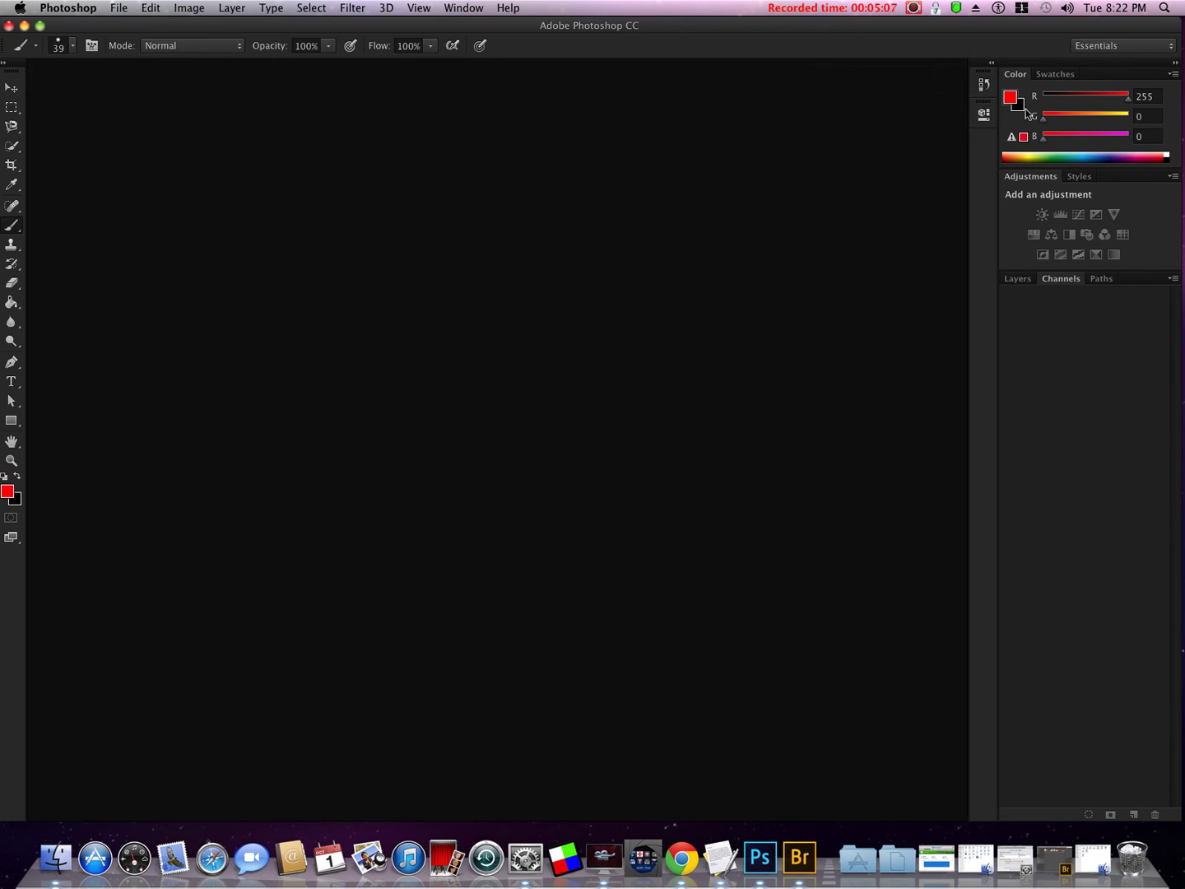
Step: Undock the Properties panel as a floating panel and stretch it to full height
left_click(981, 115)
left_click_drag(860, 109, 859, 73)
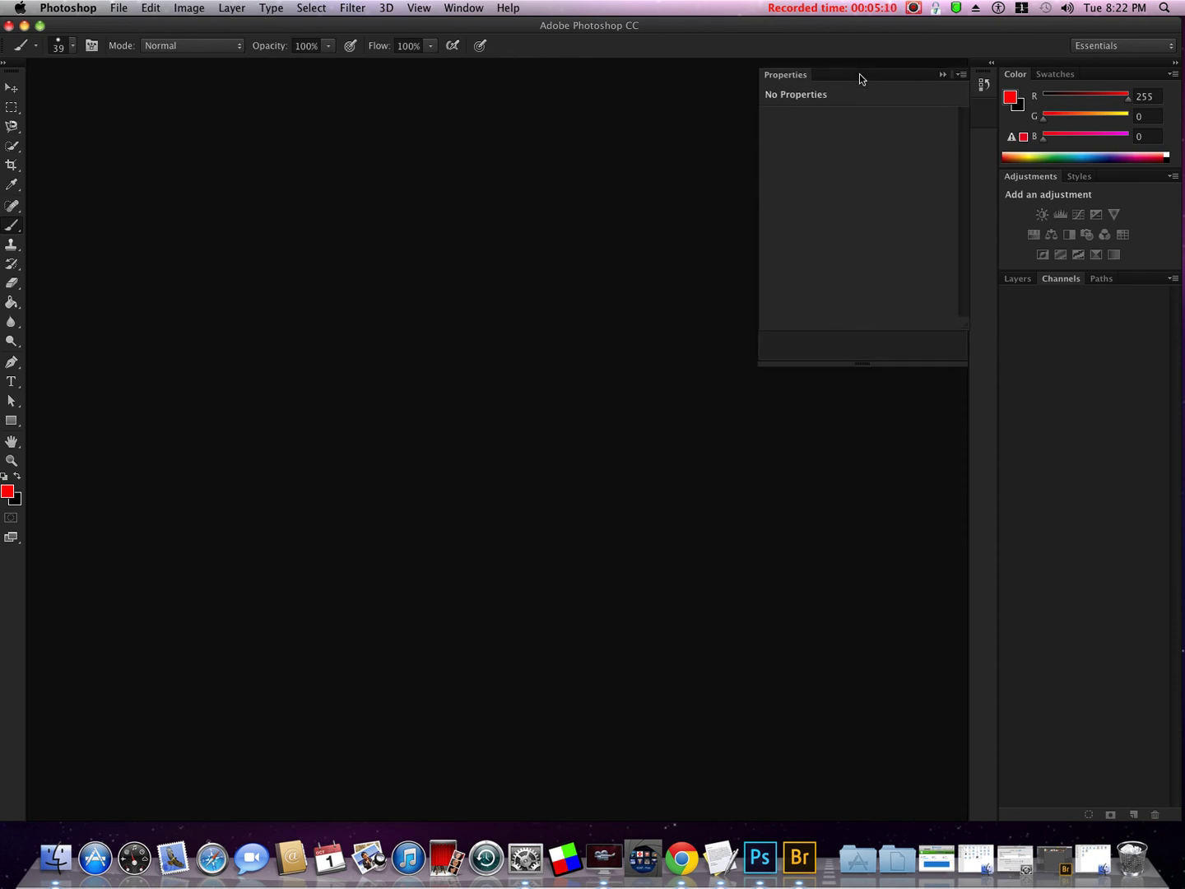
left_click_drag(869, 330, 877, 810)
left_click_drag(920, 66, 918, 80)
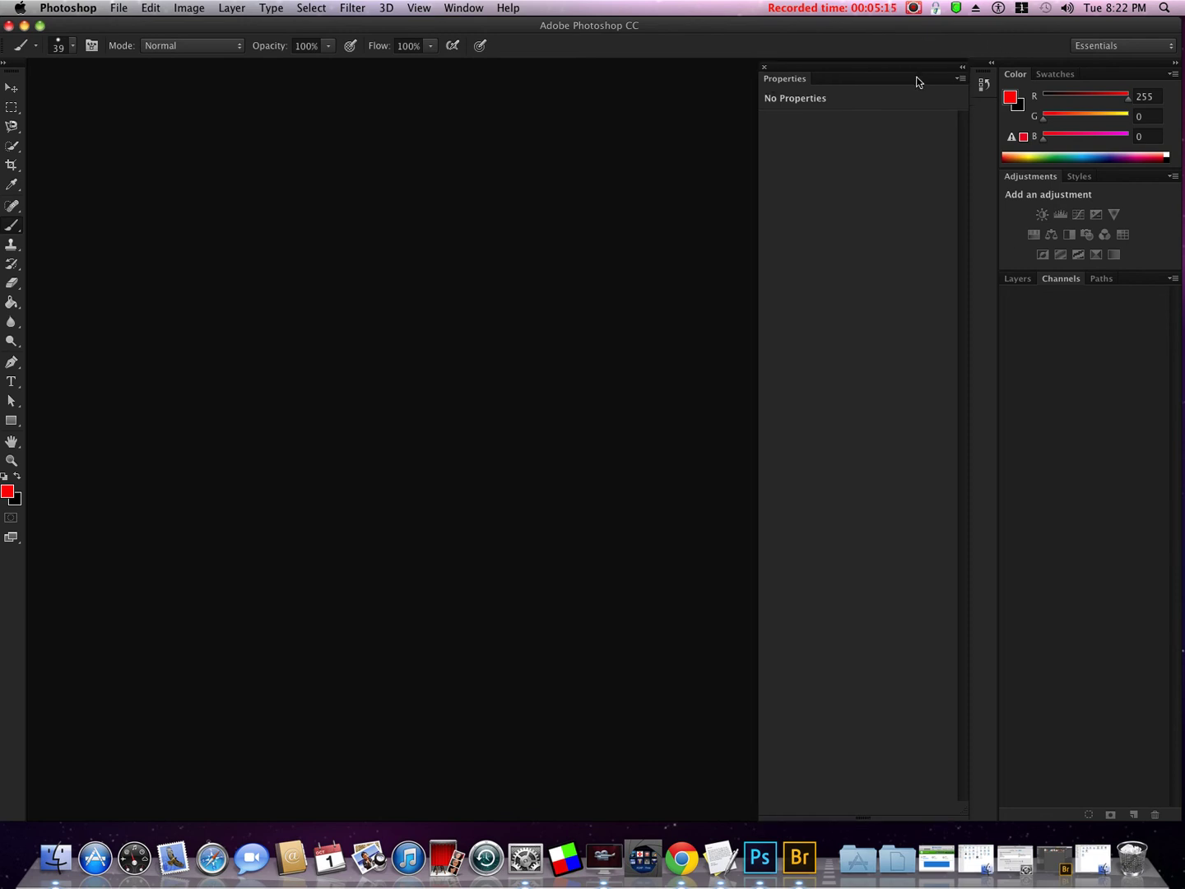
Step: Collapse and re-expand the floating Properties panel, then dock it as an icon under History
left_click(962, 69)
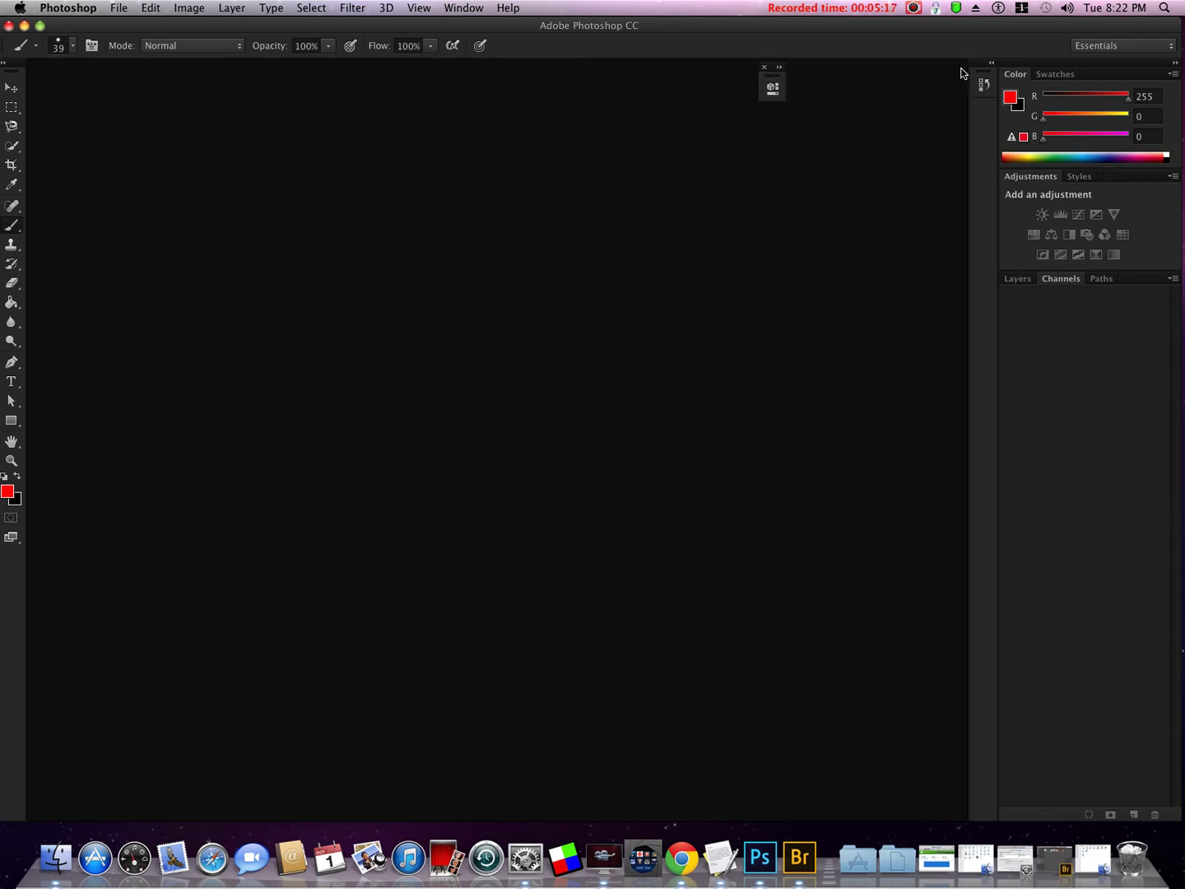
left_click(782, 71)
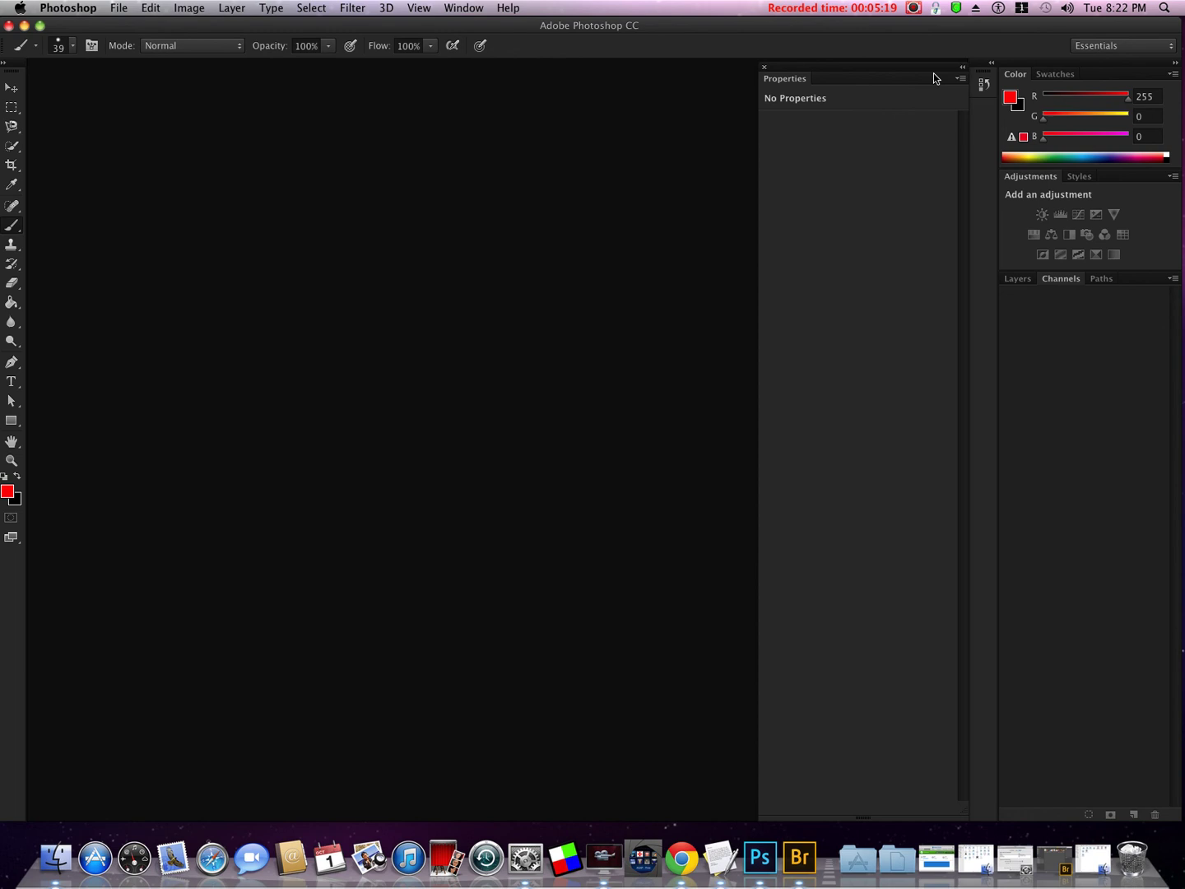
left_click(957, 80)
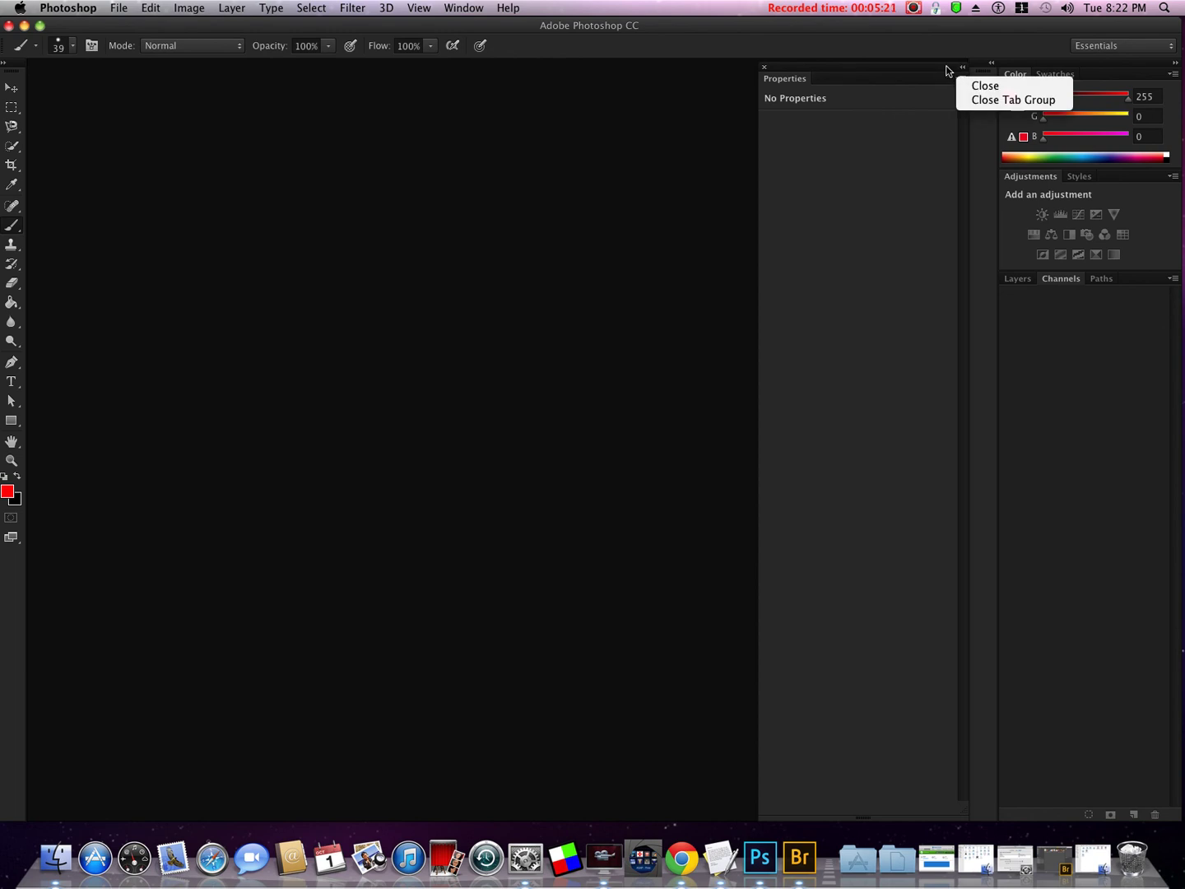
left_click(960, 71)
left_click(960, 71)
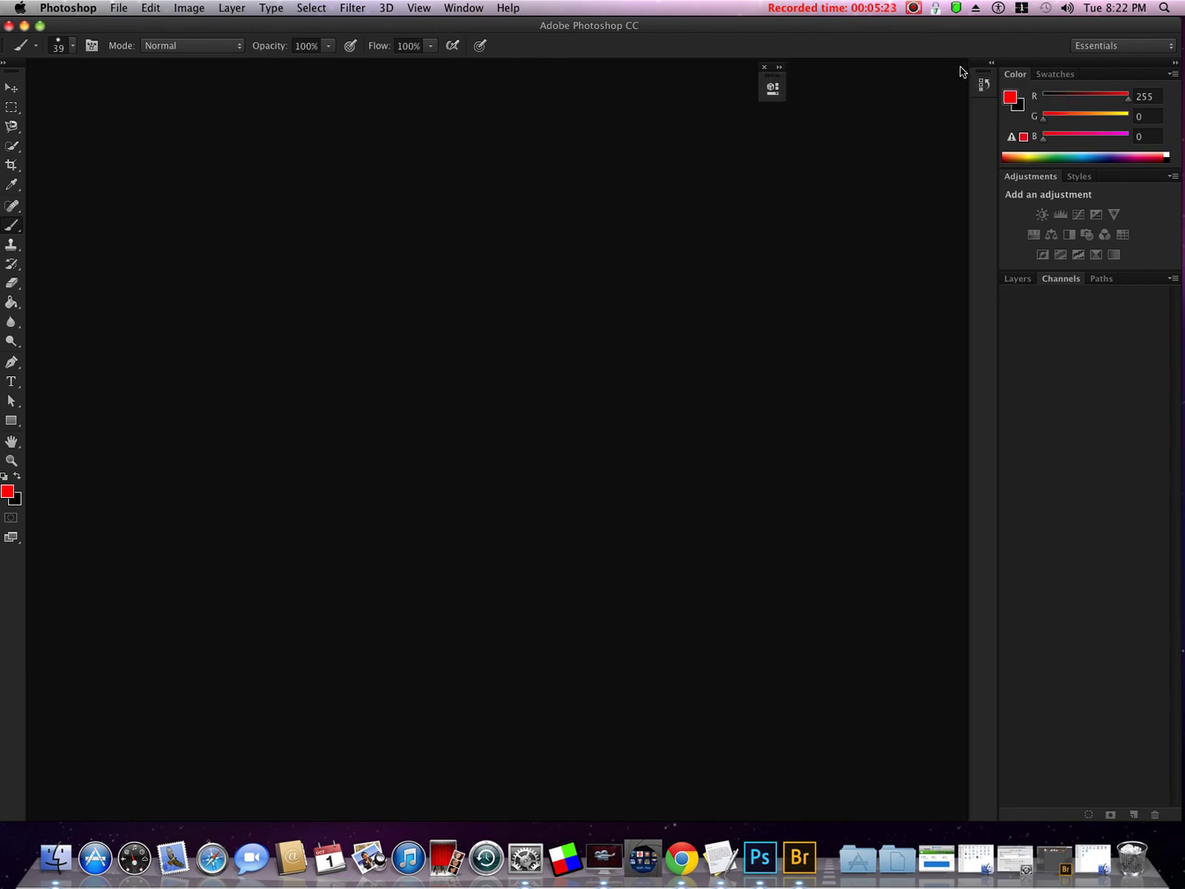
left_click_drag(772, 74, 981, 108)
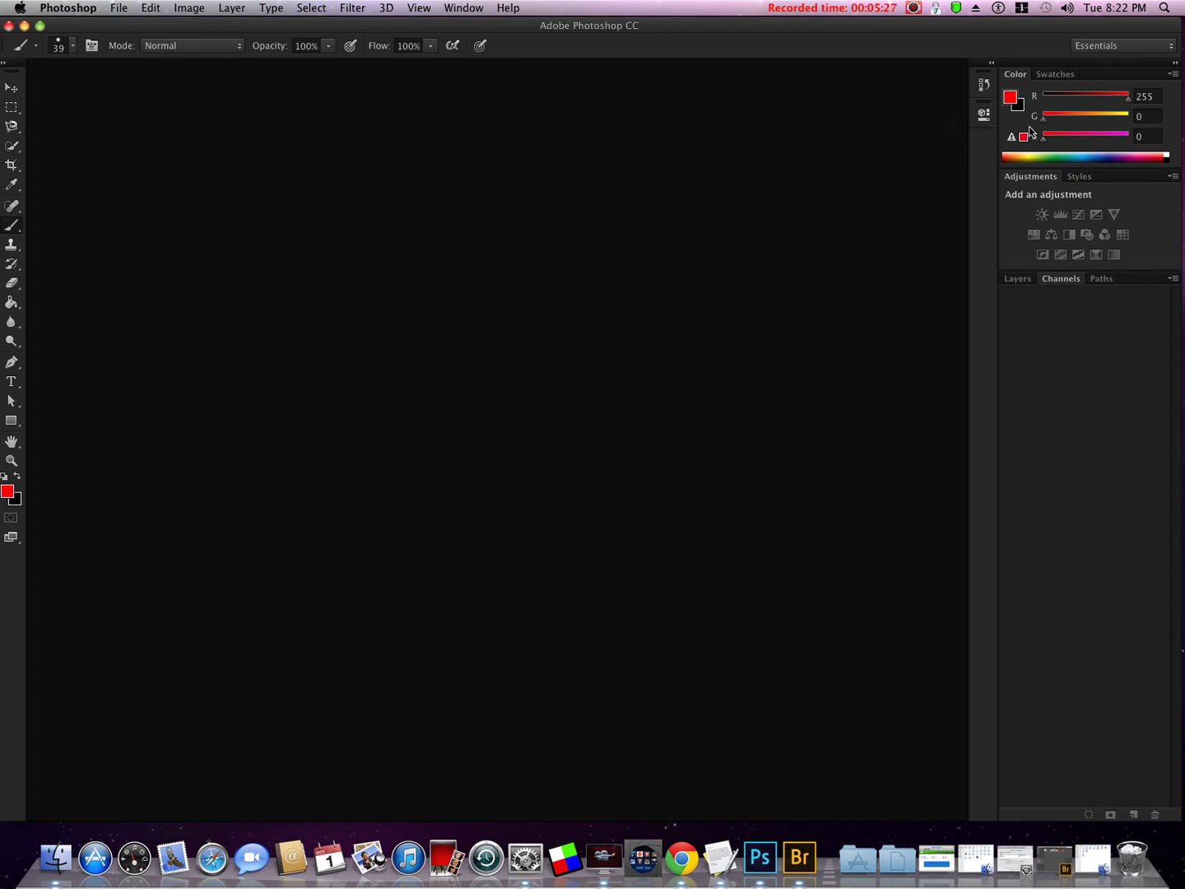
Step: Close the Swatches panel and the Color panel so their tab group is removed from the dock
left_click(1058, 74)
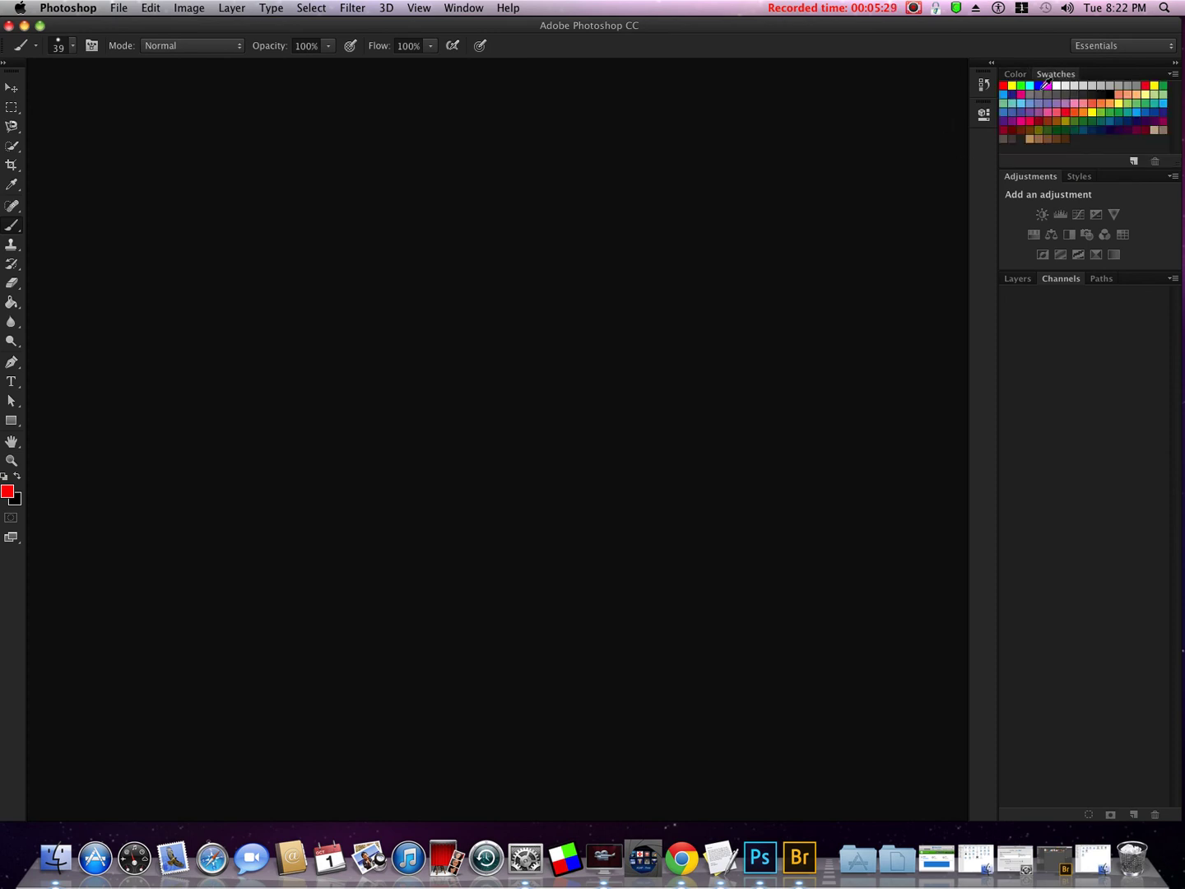
left_click(1174, 74)
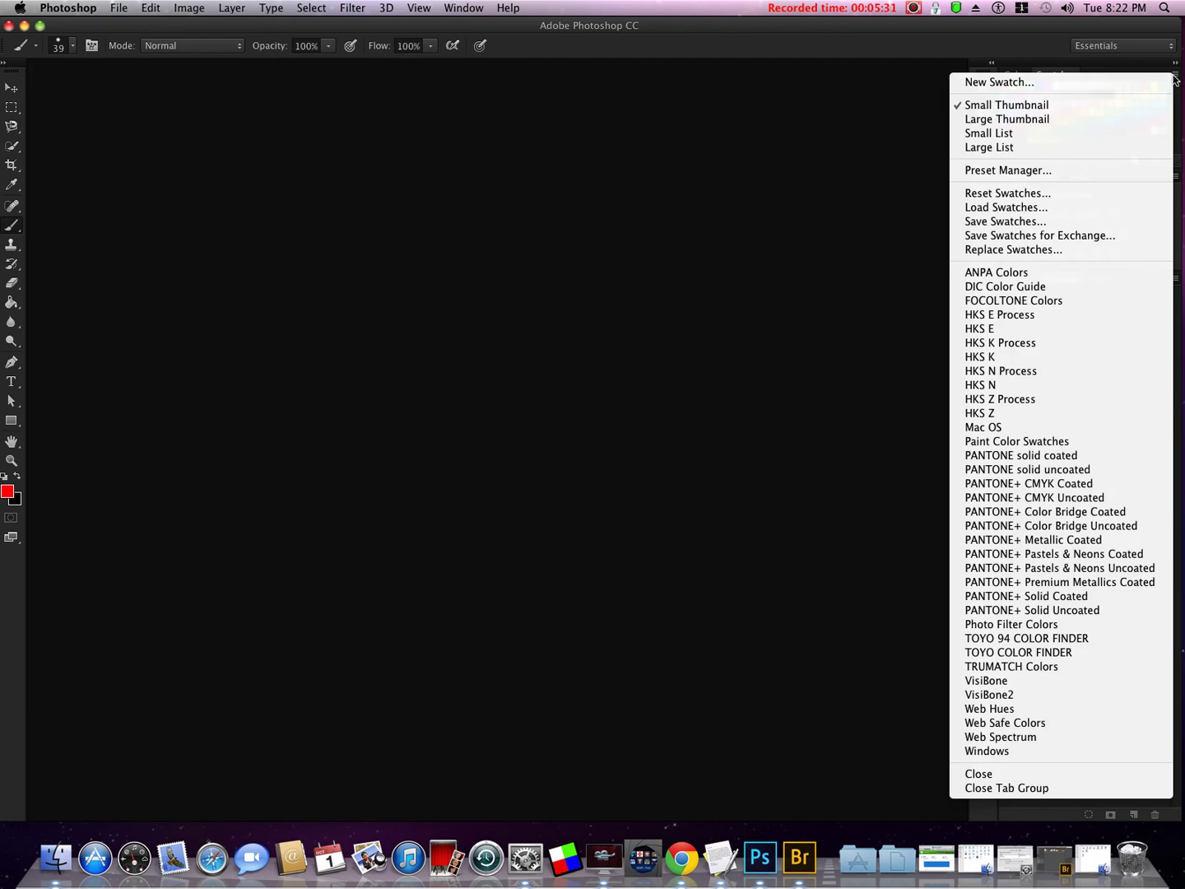
left_click(1015, 774)
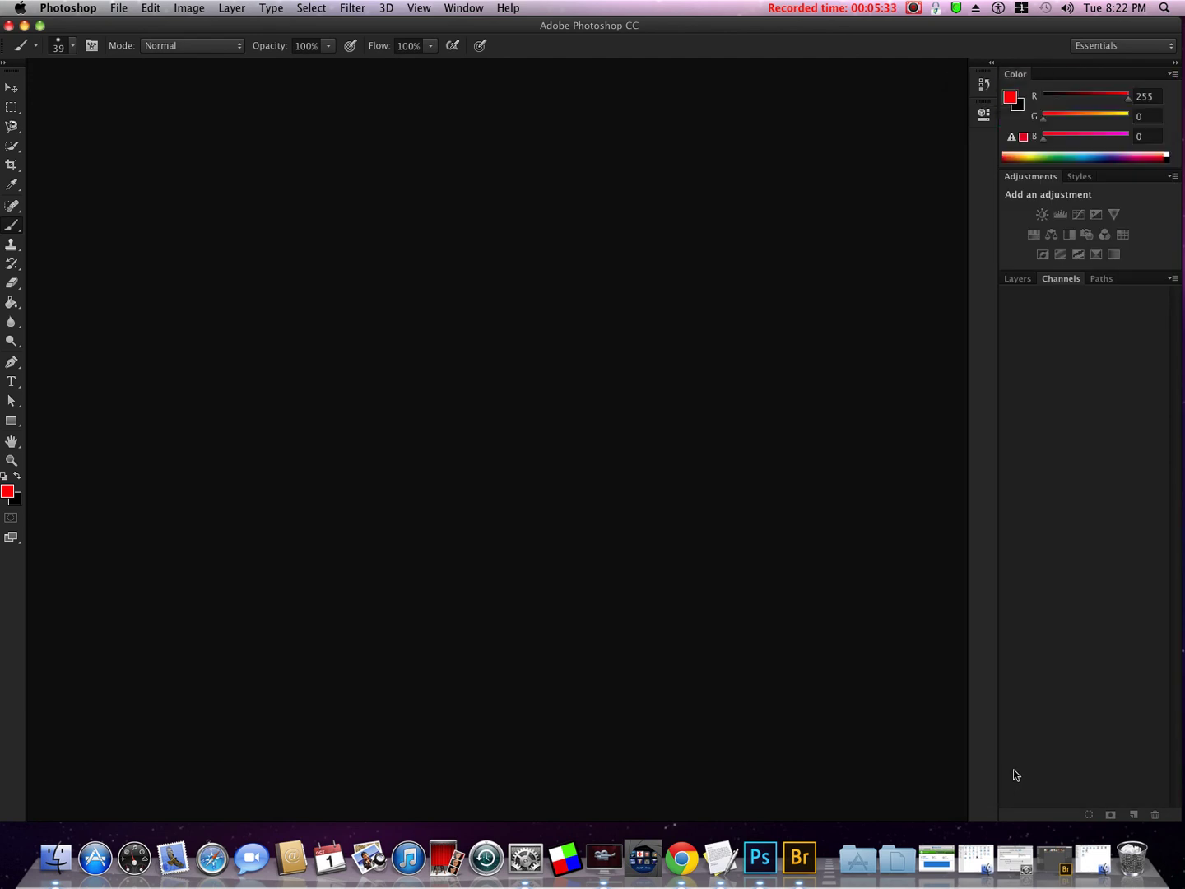
left_click(1172, 75)
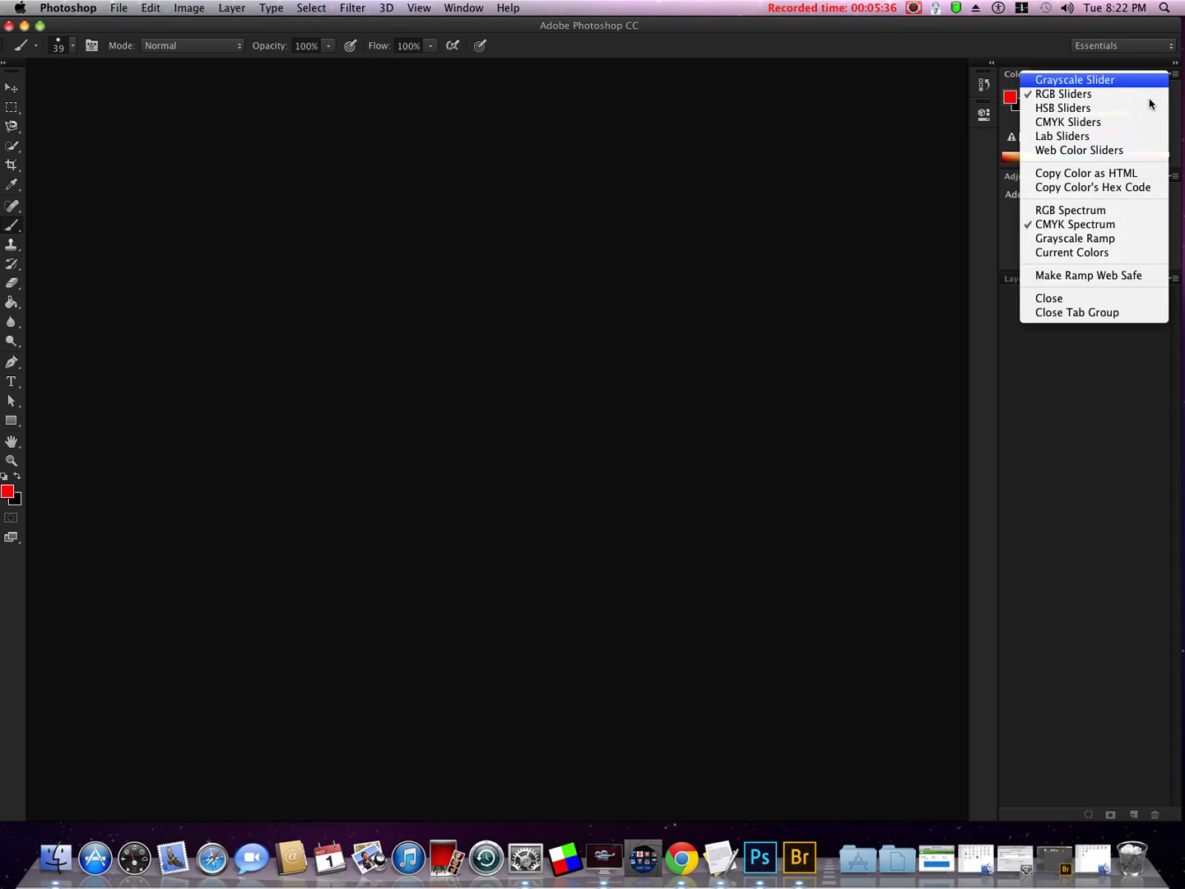
left_click(1058, 297)
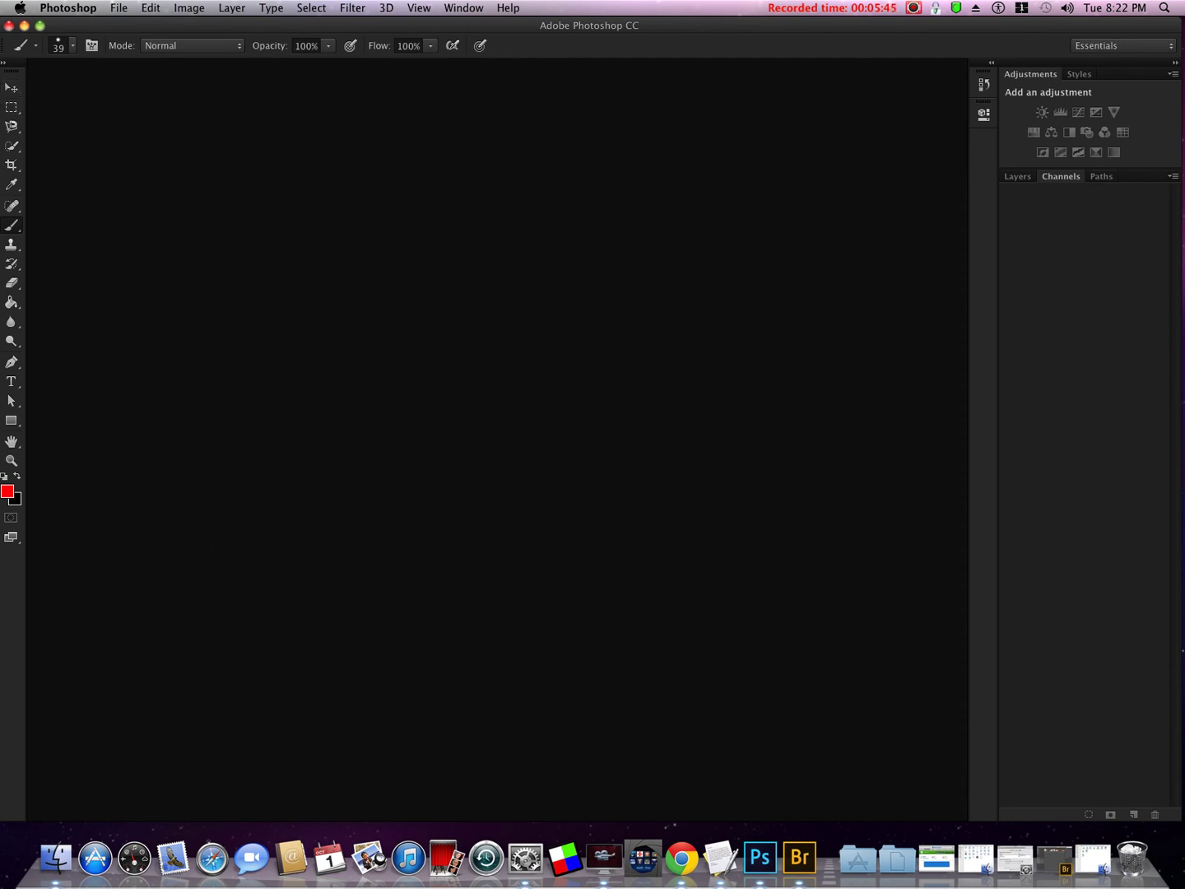
left_click(1174, 47)
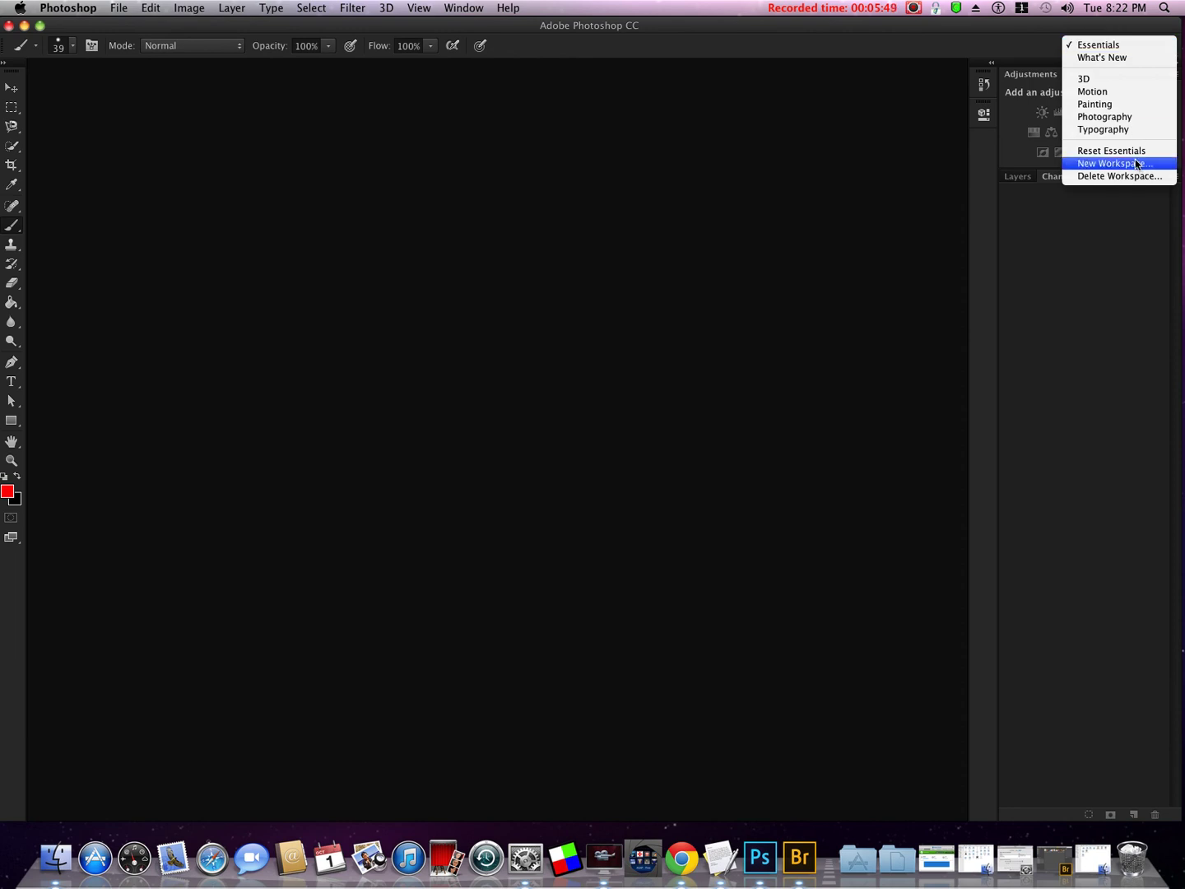
left_click(1109, 168)
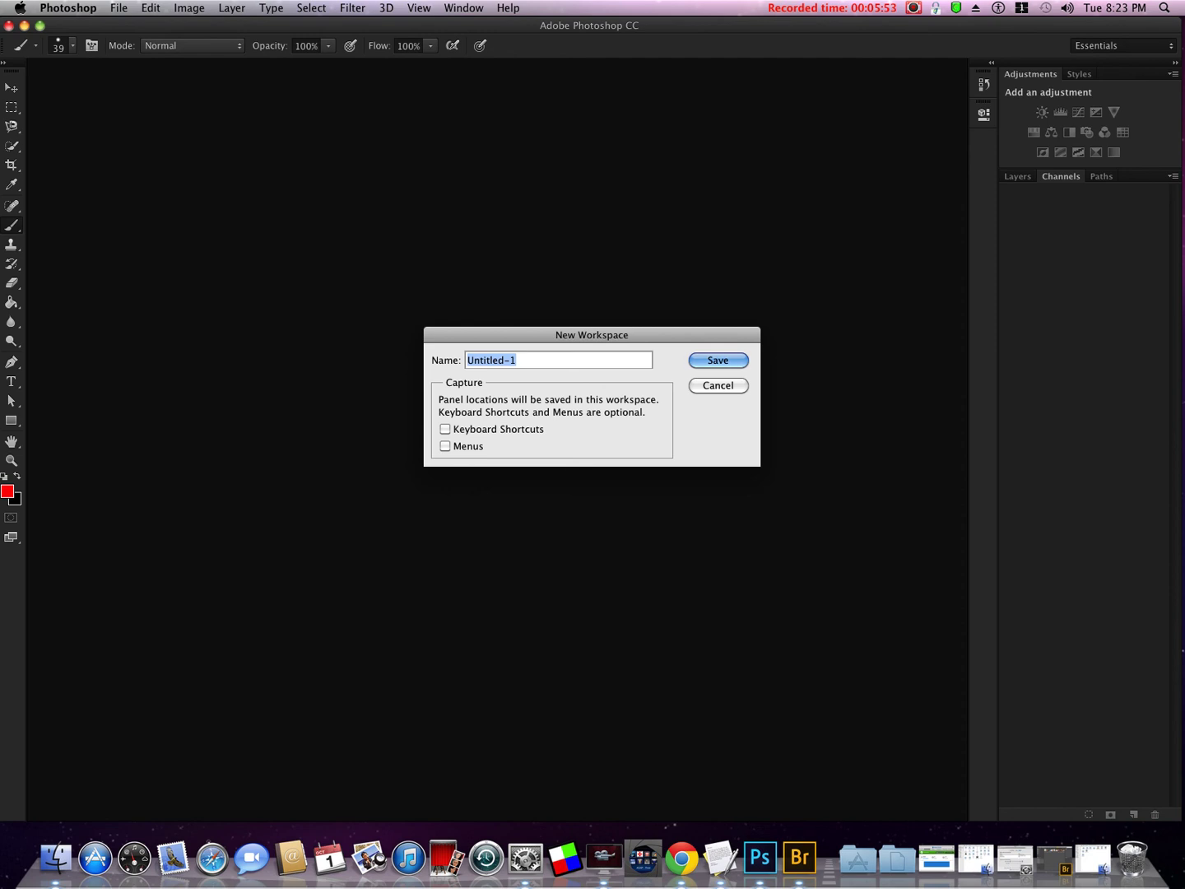
type("CC")
type(" cus")
type("tom")
left_click(743, 389)
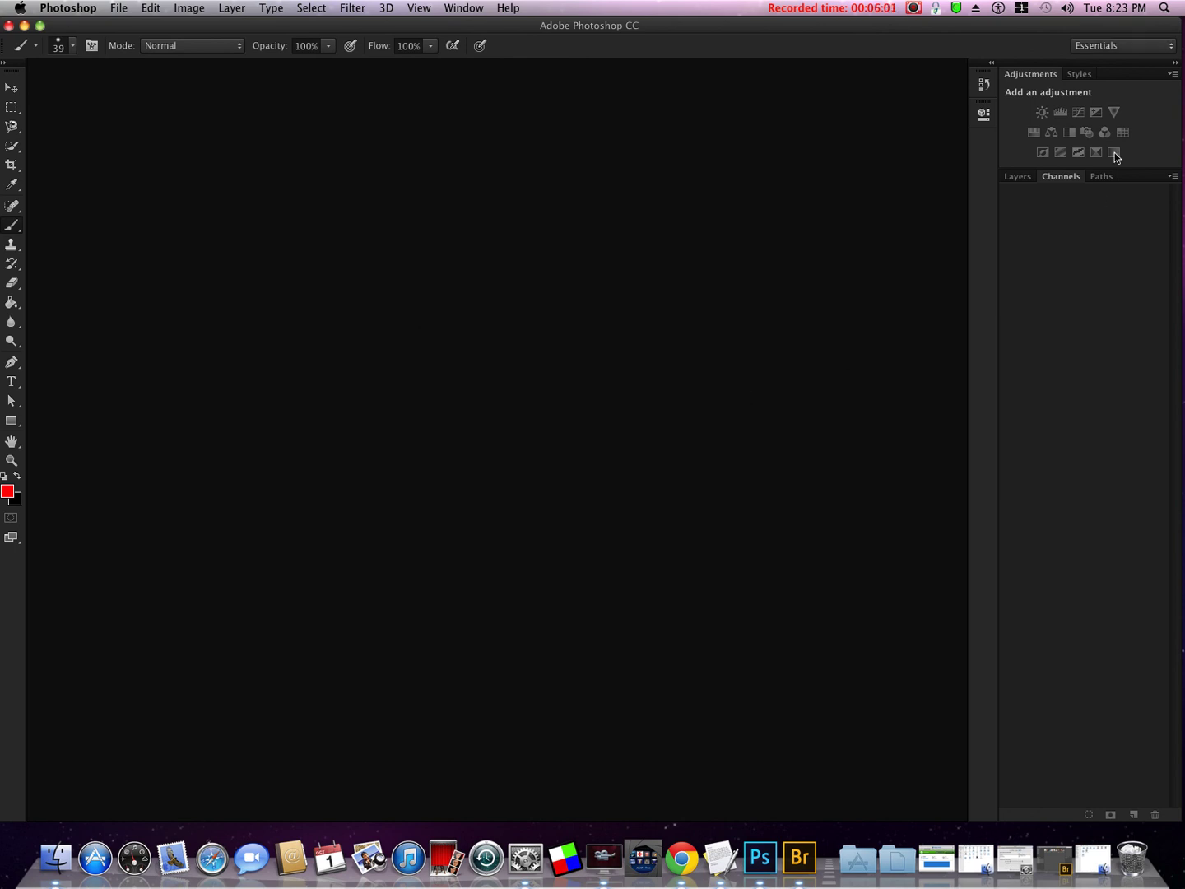
Step: Reset the Essentials workspace to restore the closed Color and Swatches panels
left_click(1176, 48)
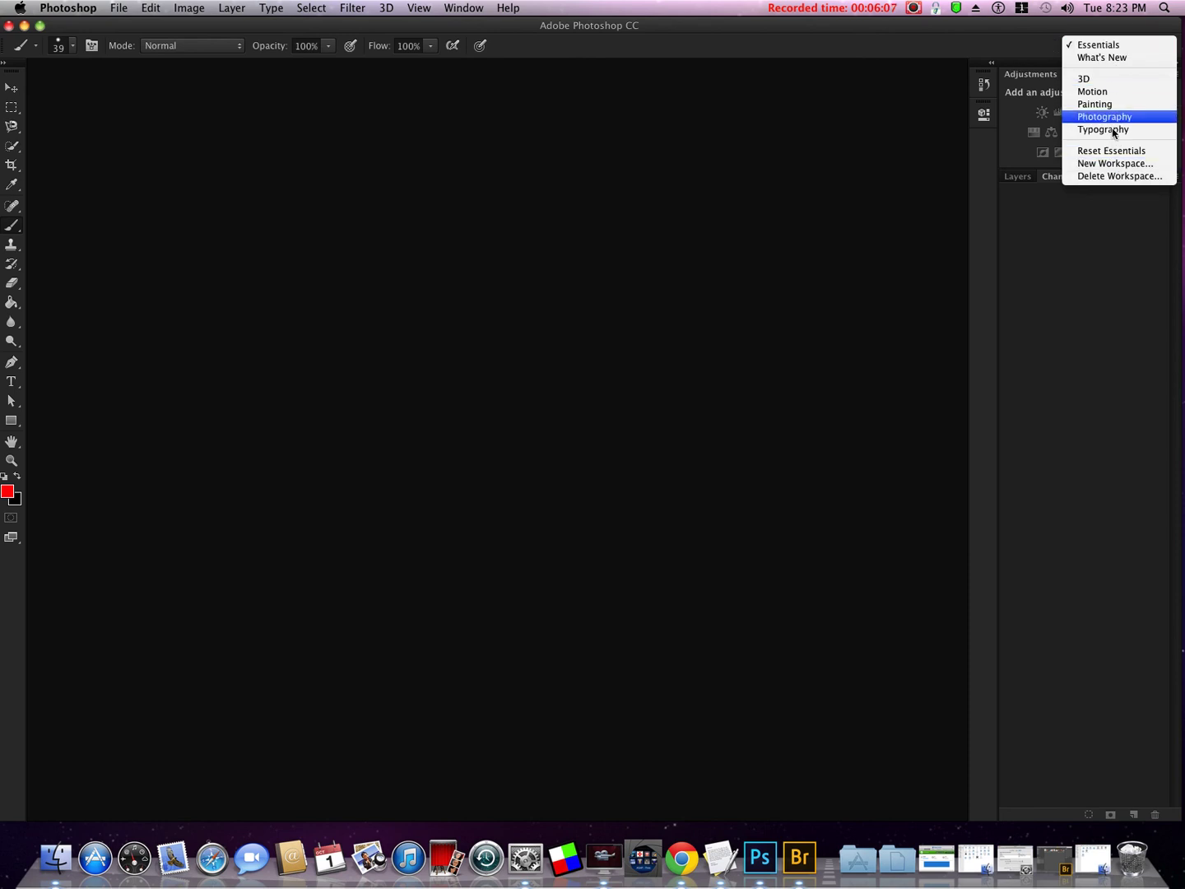
left_click(1118, 153)
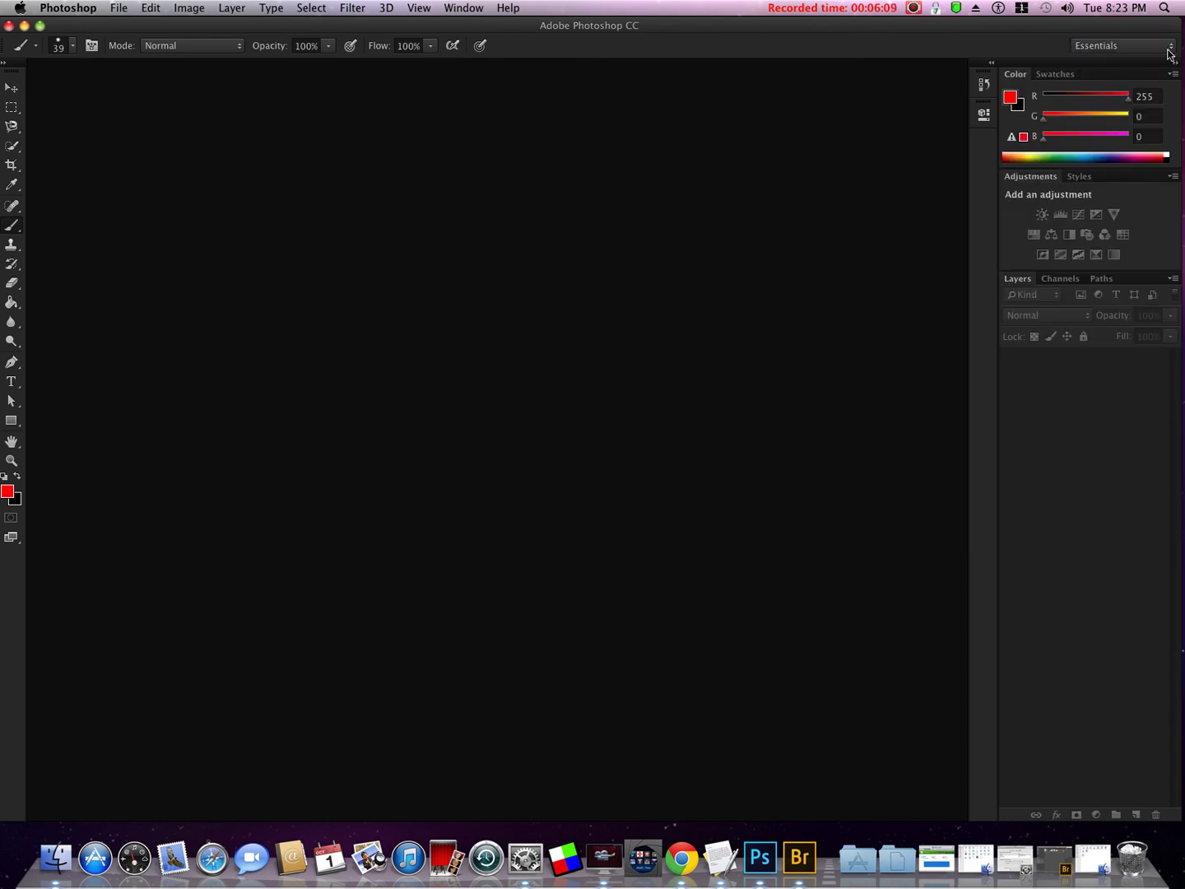
Step: Switch to the 3D workspace and from there to the Typography workspace
left_click(1169, 53)
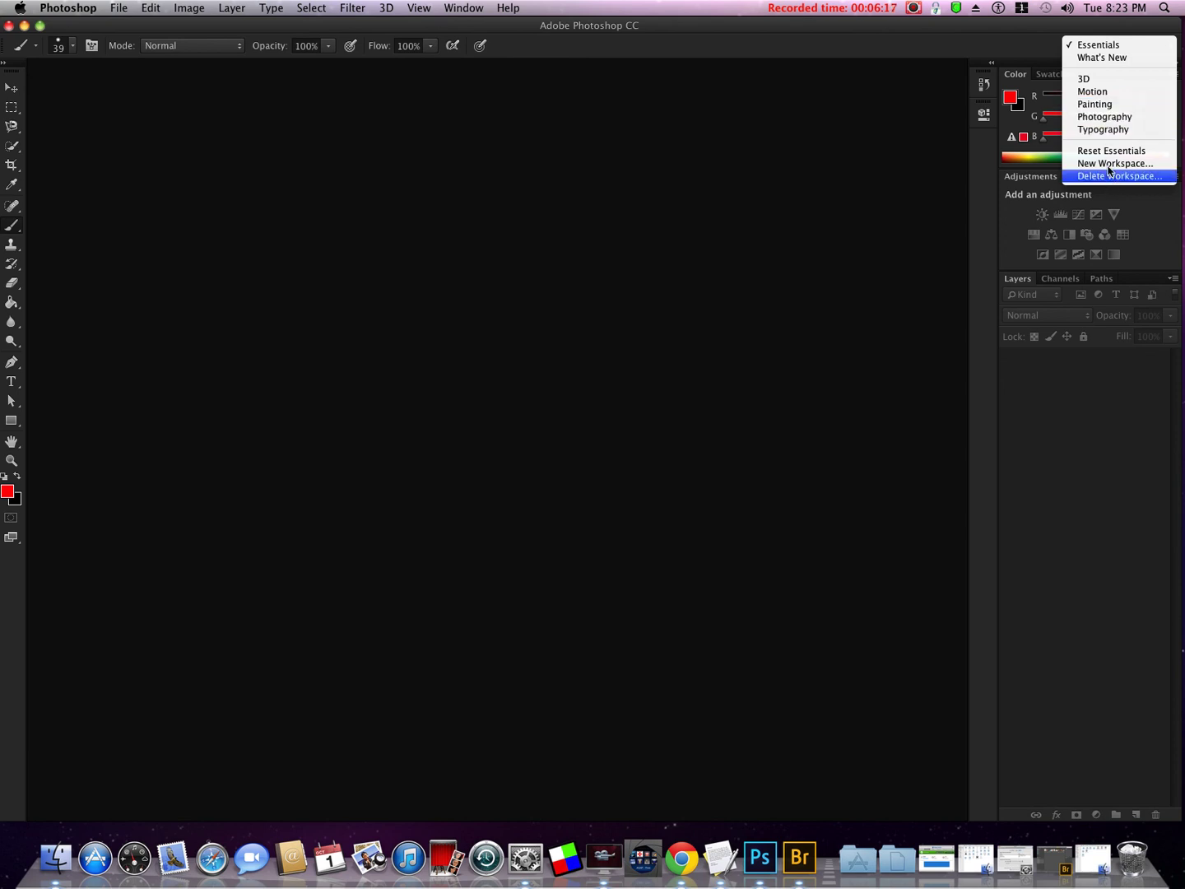
left_click(1107, 78)
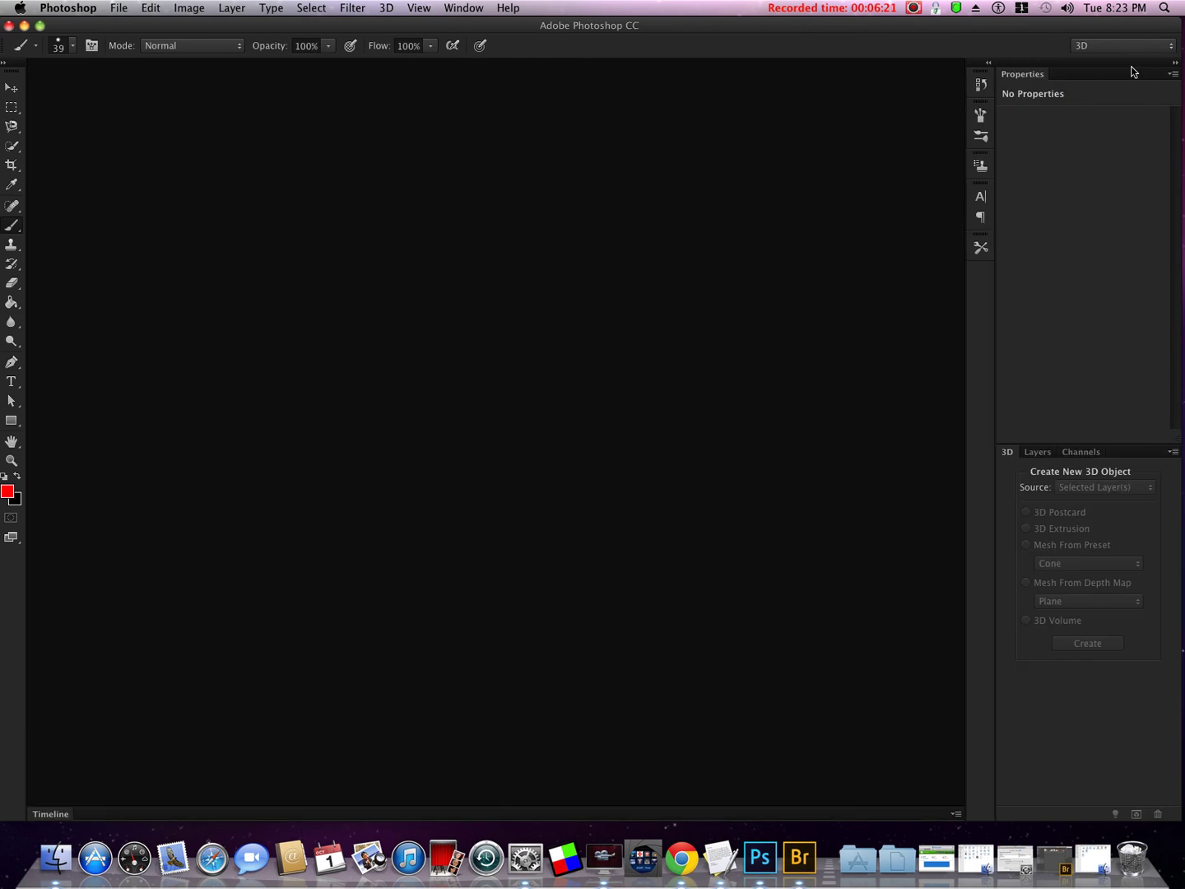
left_click(1177, 46)
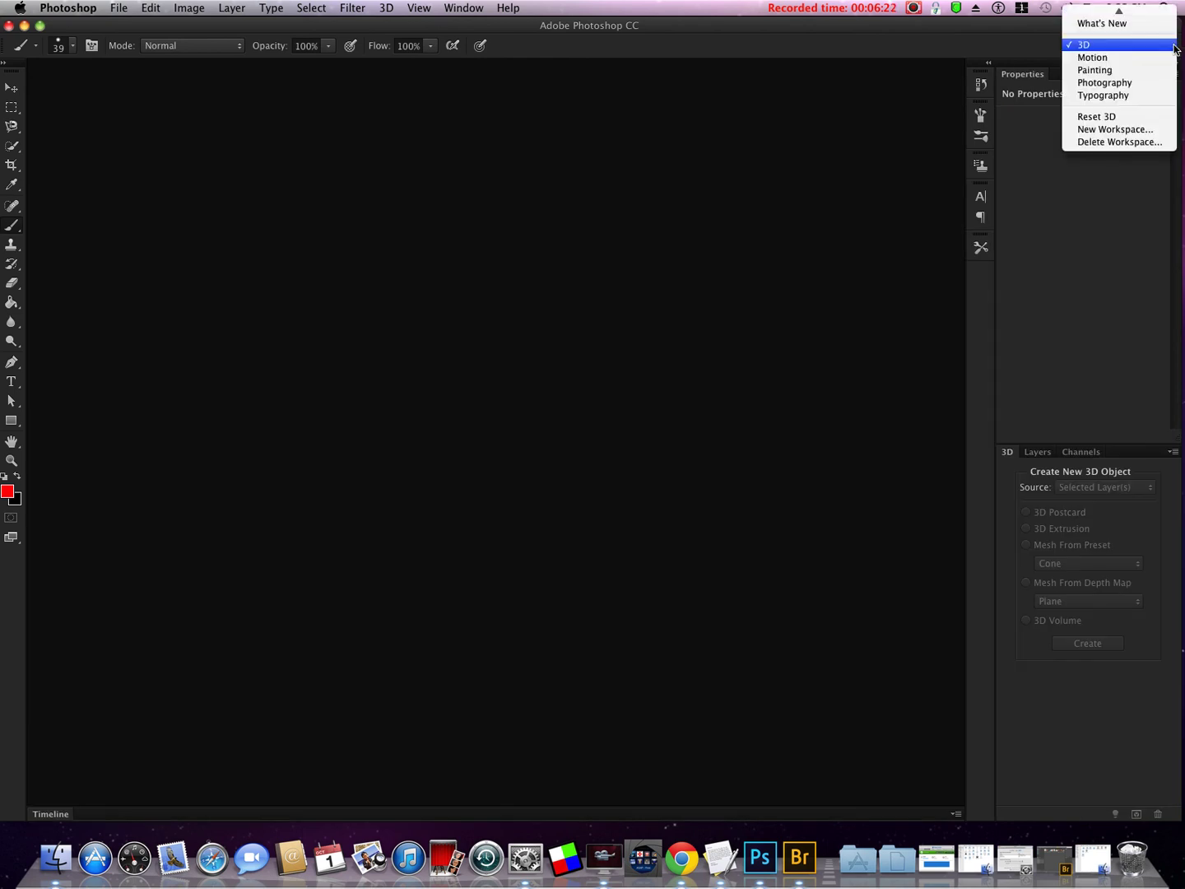
left_click(1132, 96)
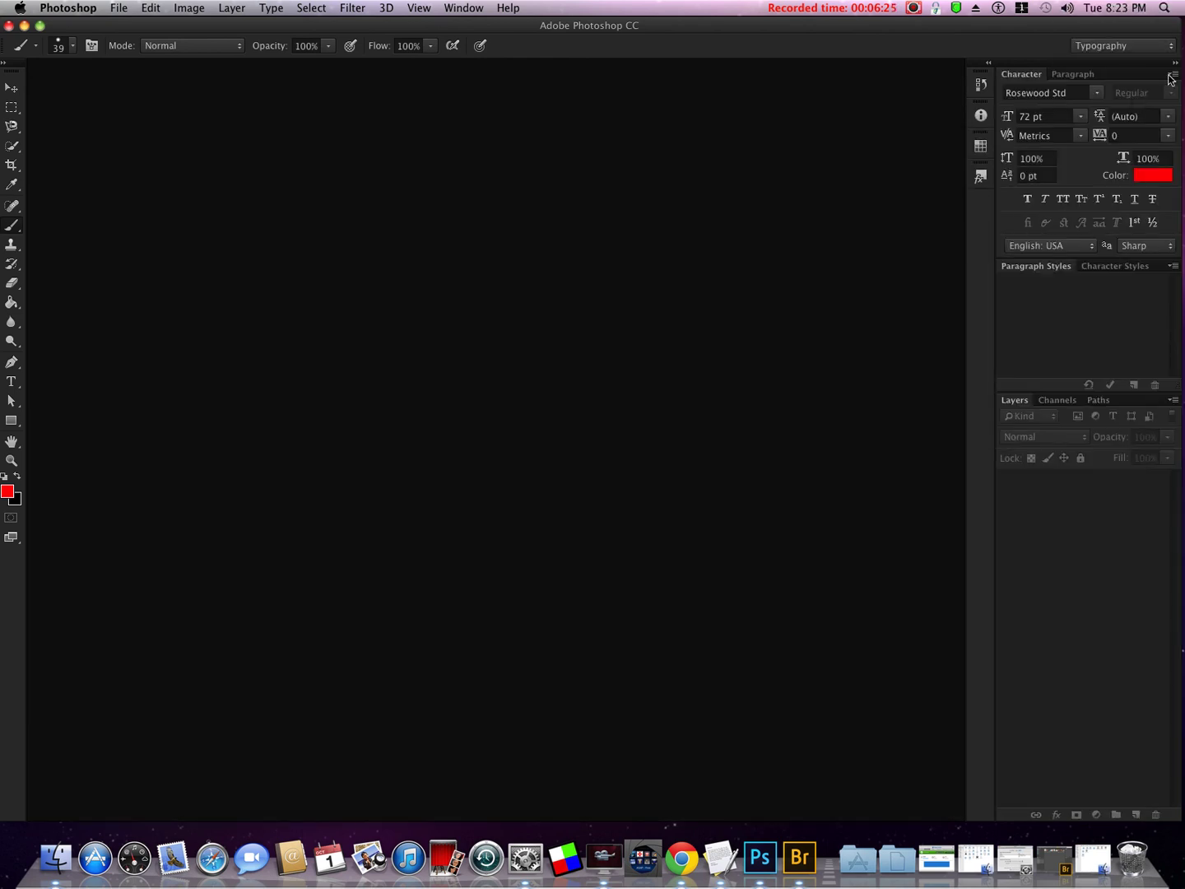
Step: Reset the Typography workspace to its default layout and switch back to the Essentials workspace
left_click(1171, 47)
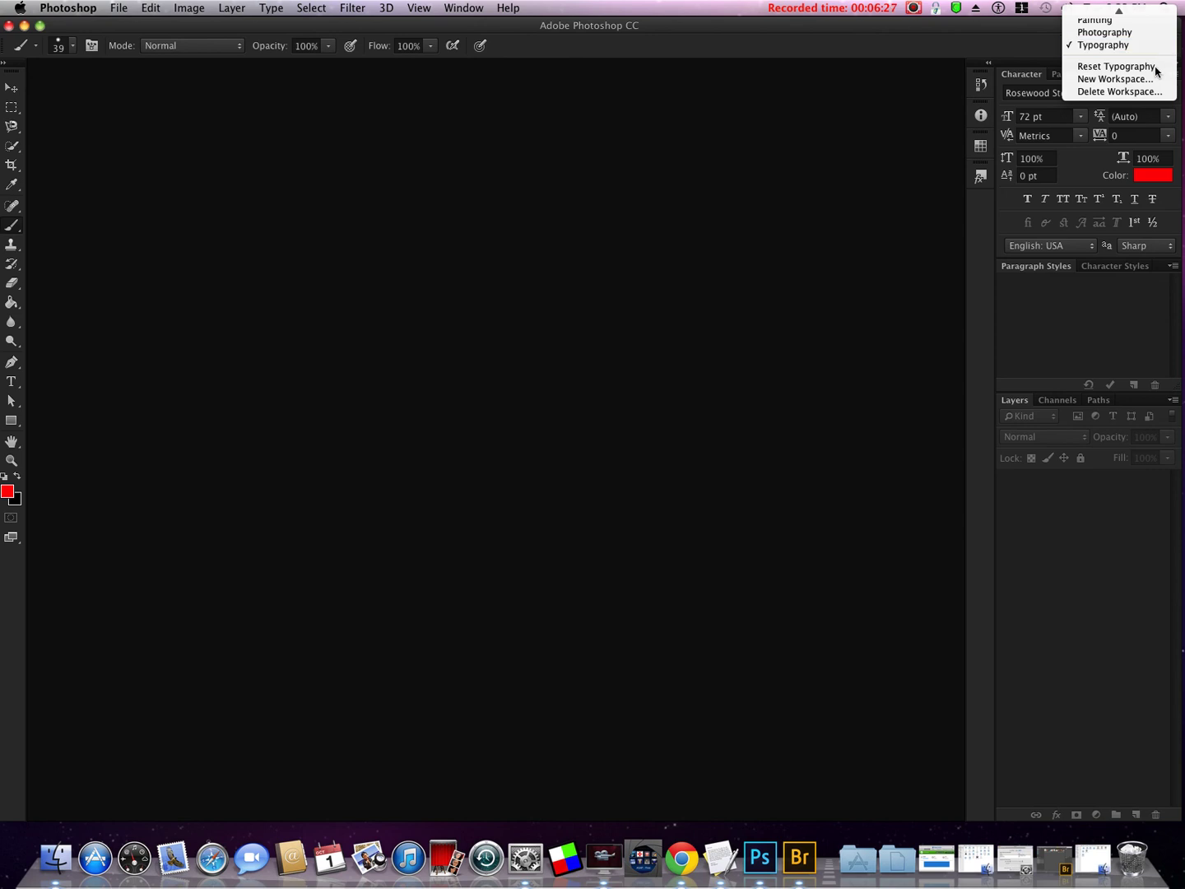
left_click(1156, 68)
left_click(1172, 52)
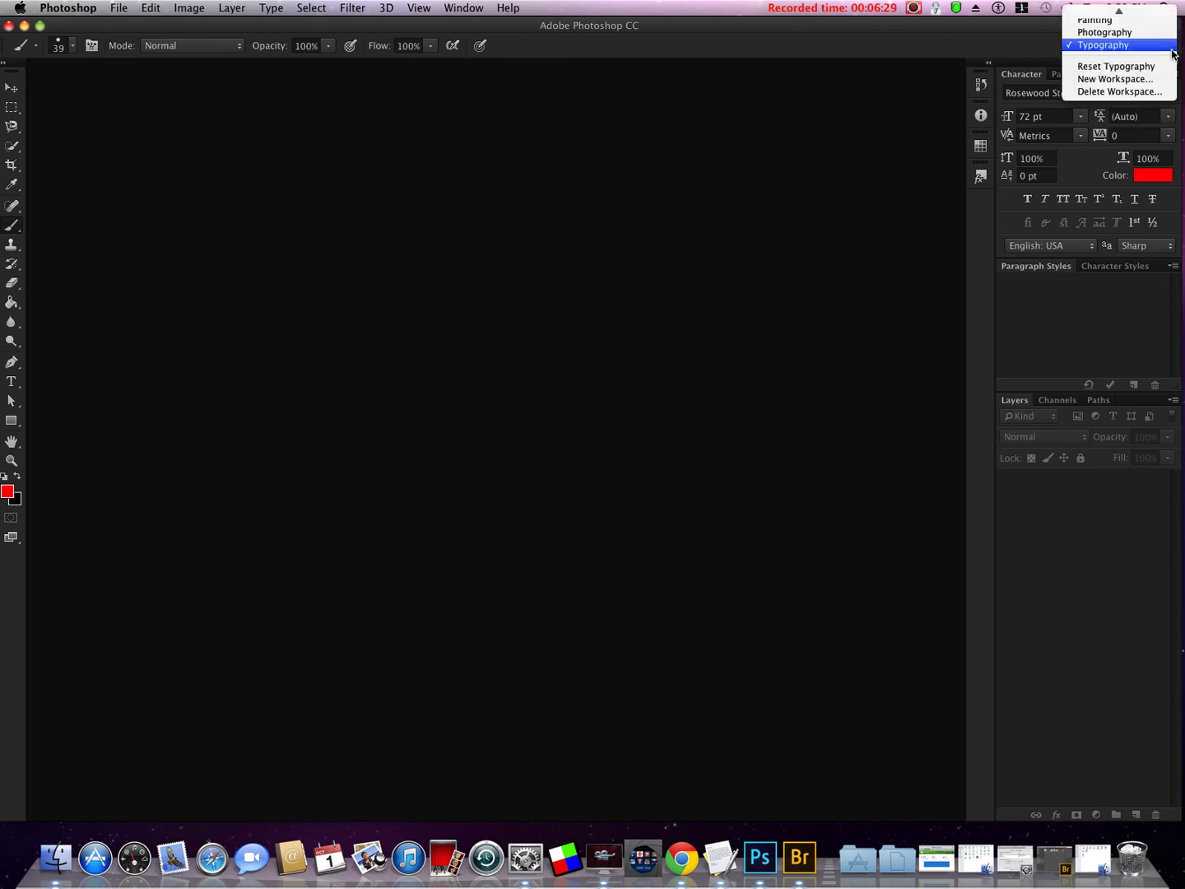
left_click(1118, 67)
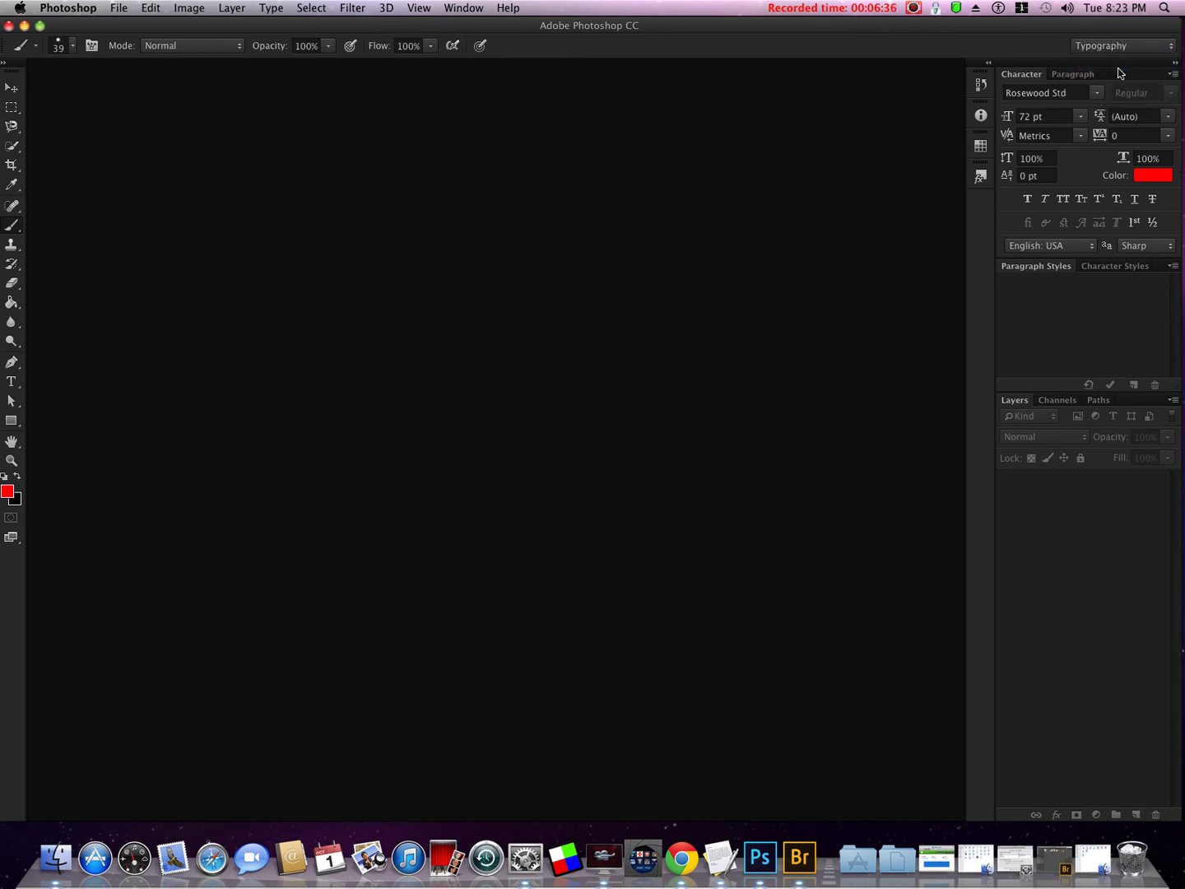
left_click(1169, 49)
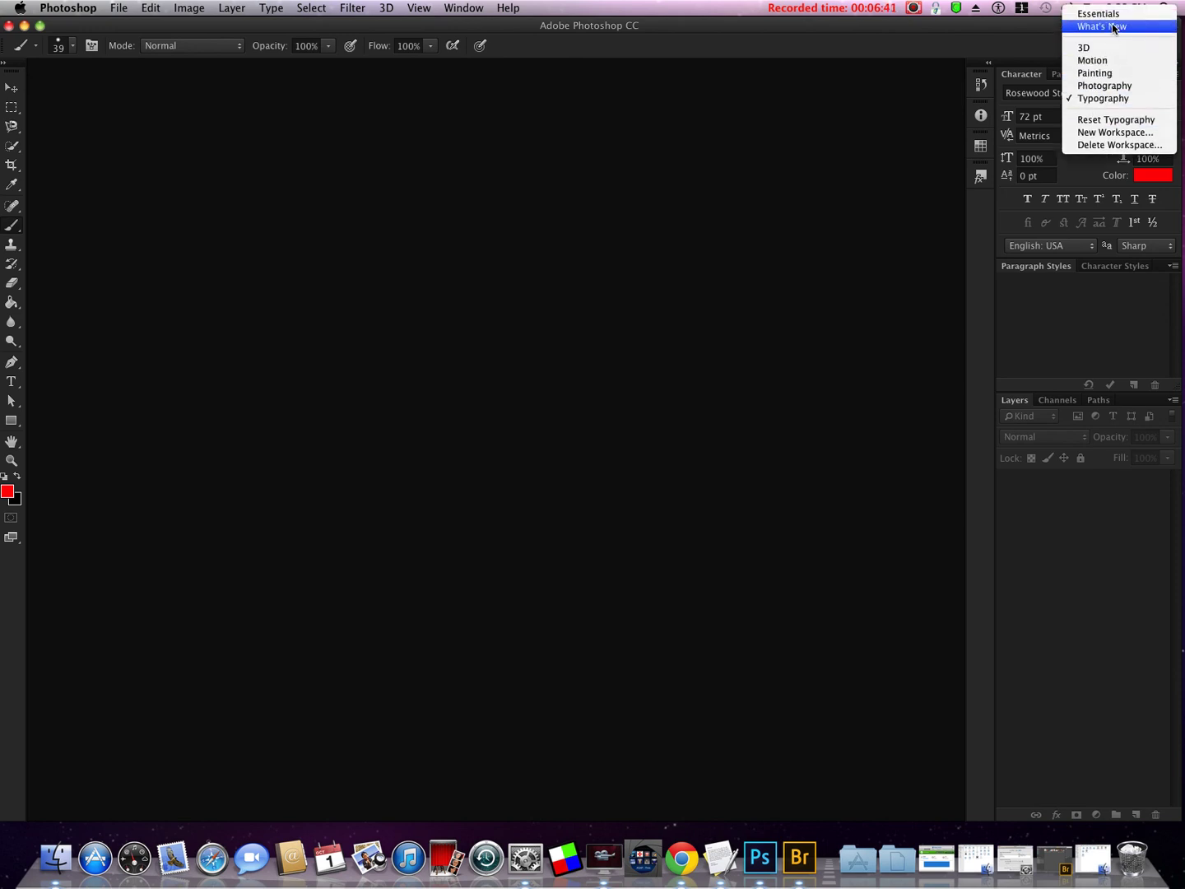
key("Escape")
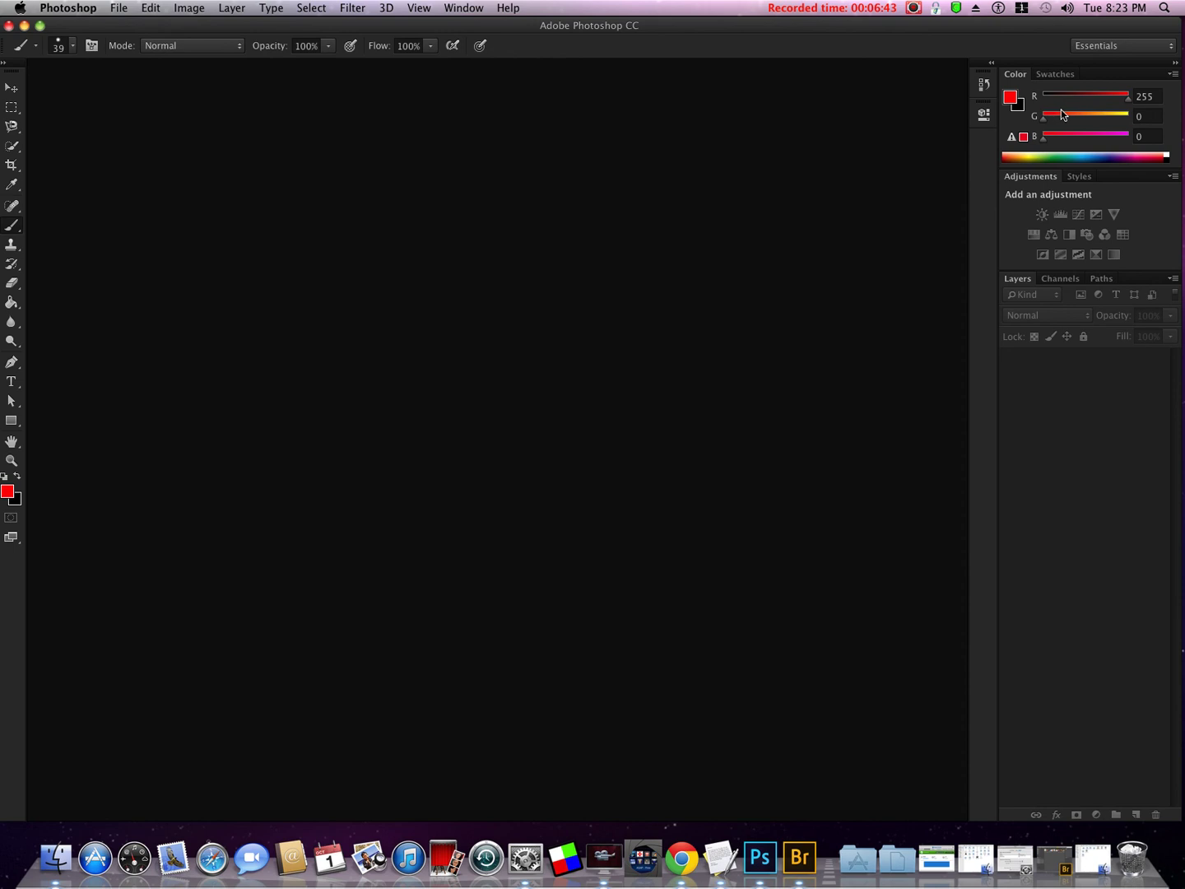